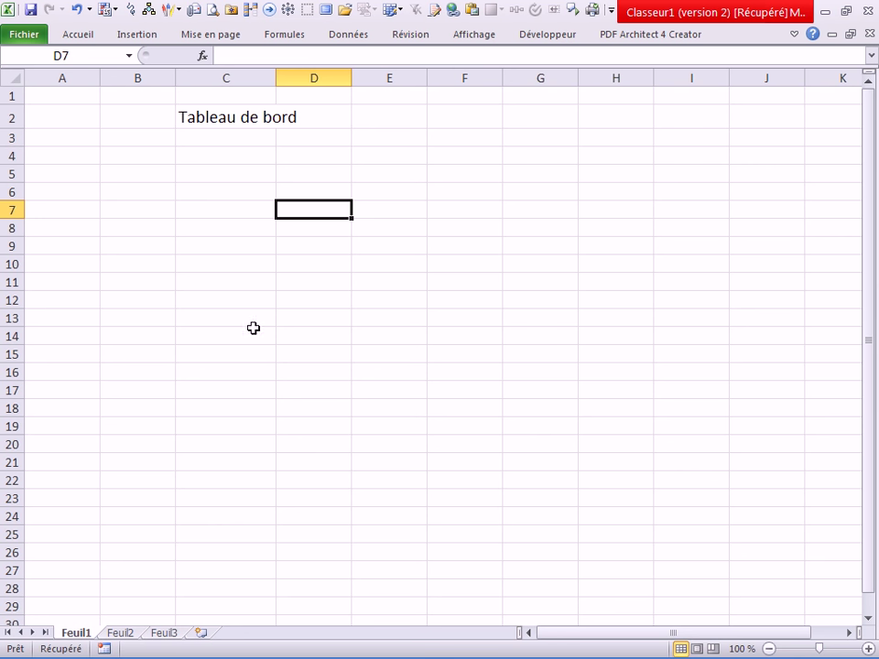
Step: Enter 80, 15, 5 and 100 in cells G6 to G9
{"action": "left_click", "coordinate": [401, 339]}
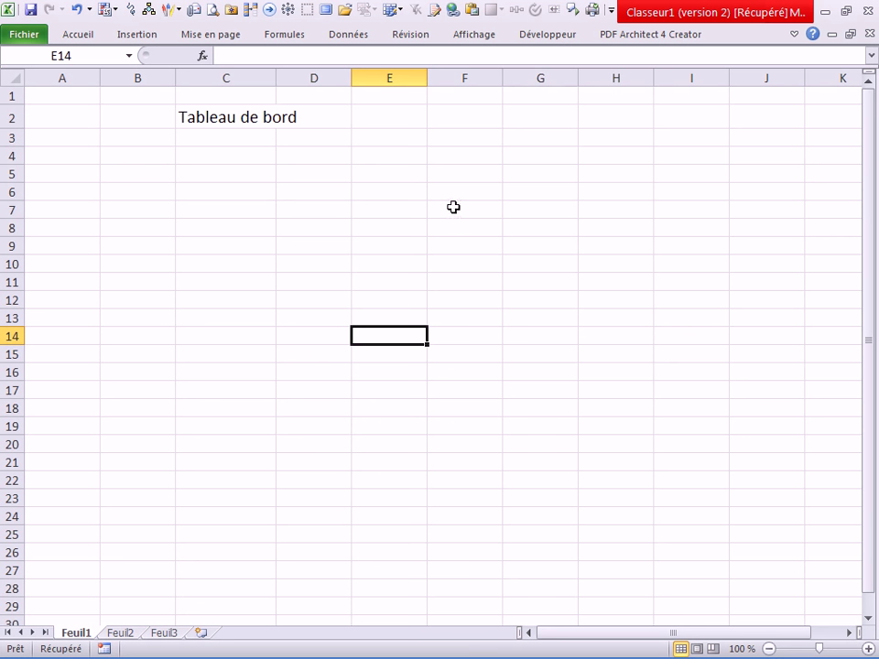
{"action": "left_click", "coordinate": [455, 194]}
{"action": "left_click", "coordinate": [514, 190]}
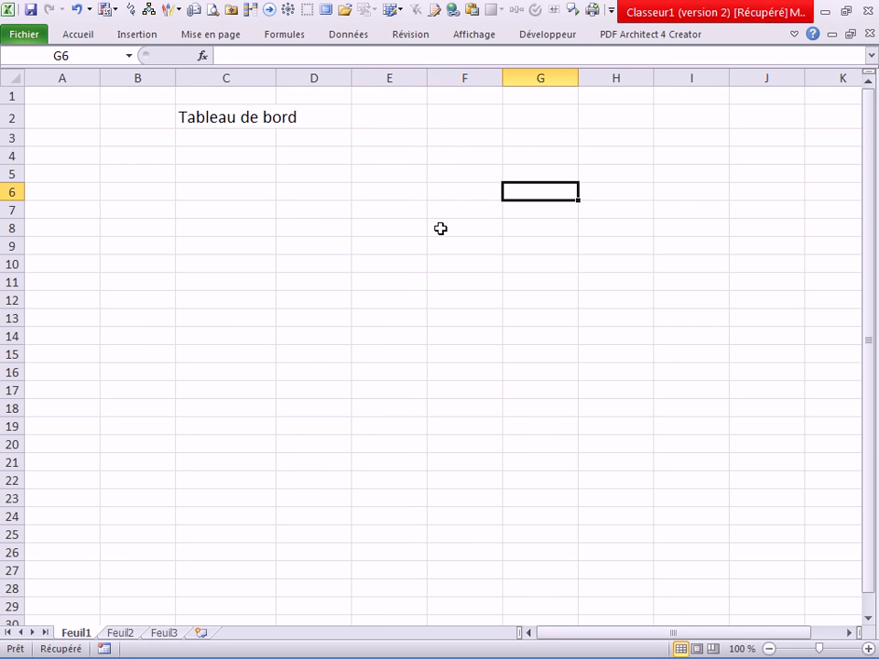
{"action": "type", "text": "80"}
{"action": "key", "text": "Return"}
{"action": "type", "text": "15"}
{"action": "key", "text": "Return"}
{"action": "type", "text": "5"}
{"action": "key", "text": "Return"}
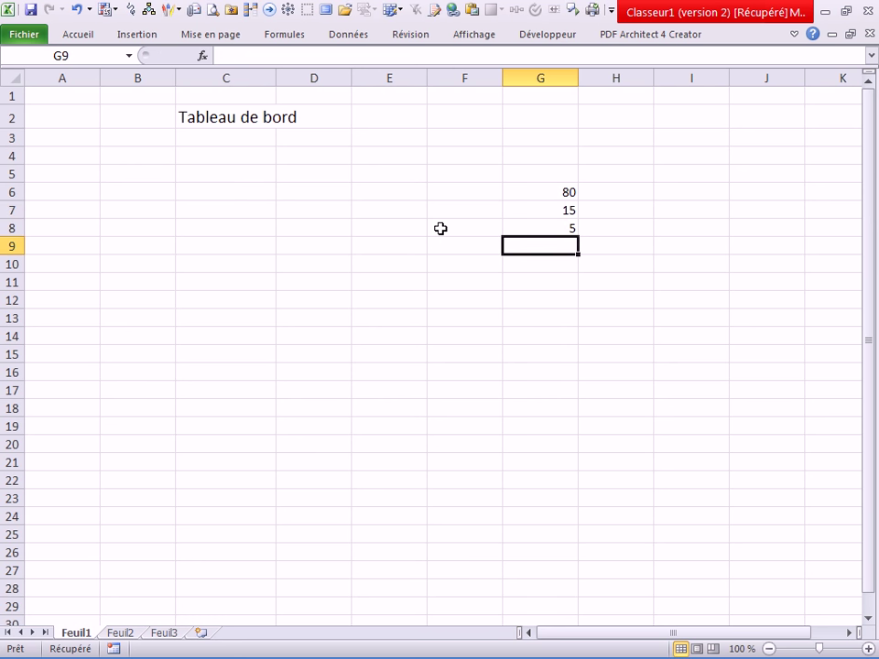
{"action": "type", "text": "100"}
{"action": "key", "text": "Return"}
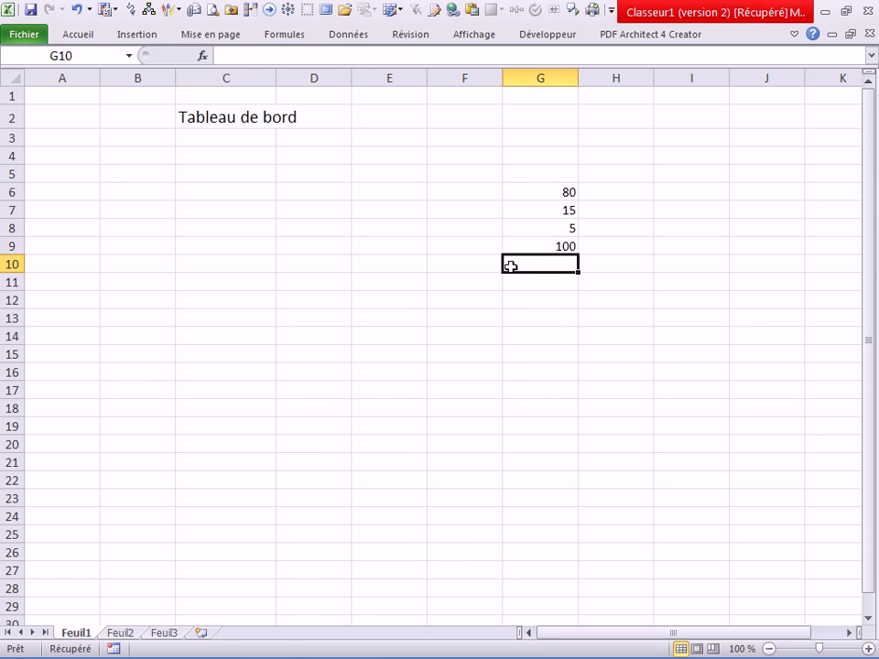
{"action": "left_click", "coordinate": [546, 293]}
Step: Chart G6:G9 as a doughnut (Anneau), delete its legend and move it left
{"action": "left_click_drag", "start_coordinate": [547, 194], "coordinate": [548, 245]}
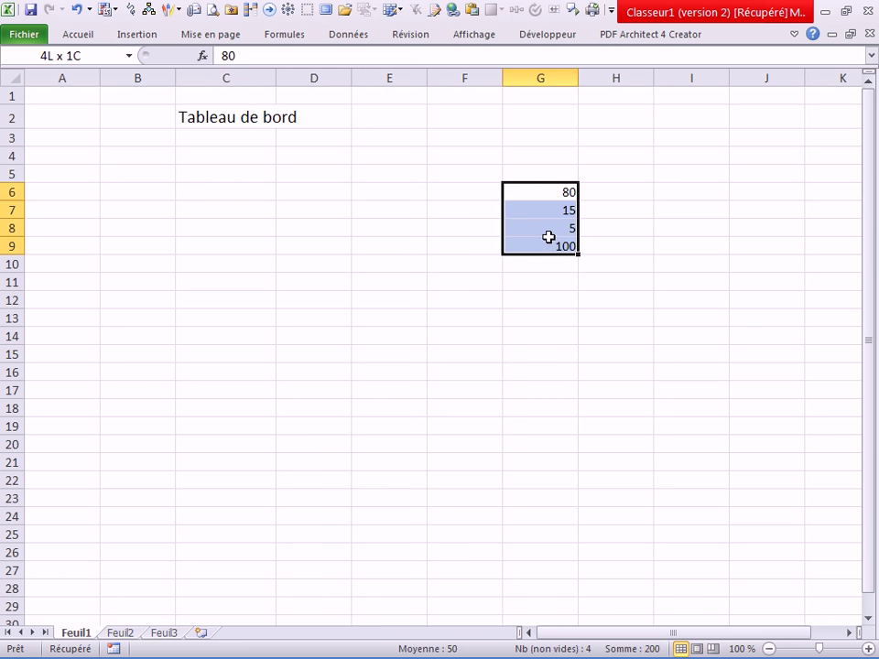
{"action": "left_click", "coordinate": [135, 35]}
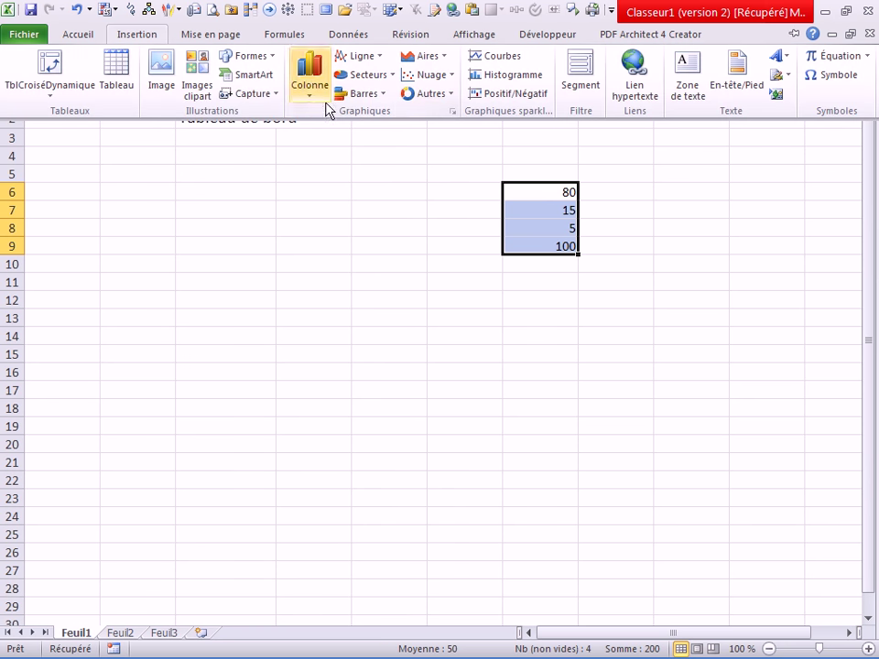
{"action": "left_click", "coordinate": [430, 94]}
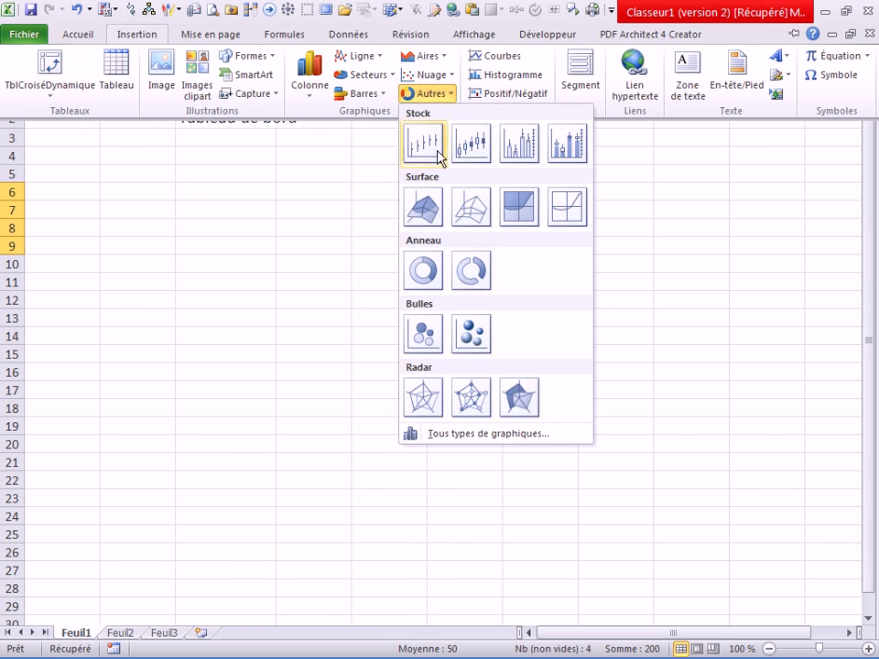
{"action": "left_click", "coordinate": [421, 279]}
{"action": "left_click", "coordinate": [653, 398]}
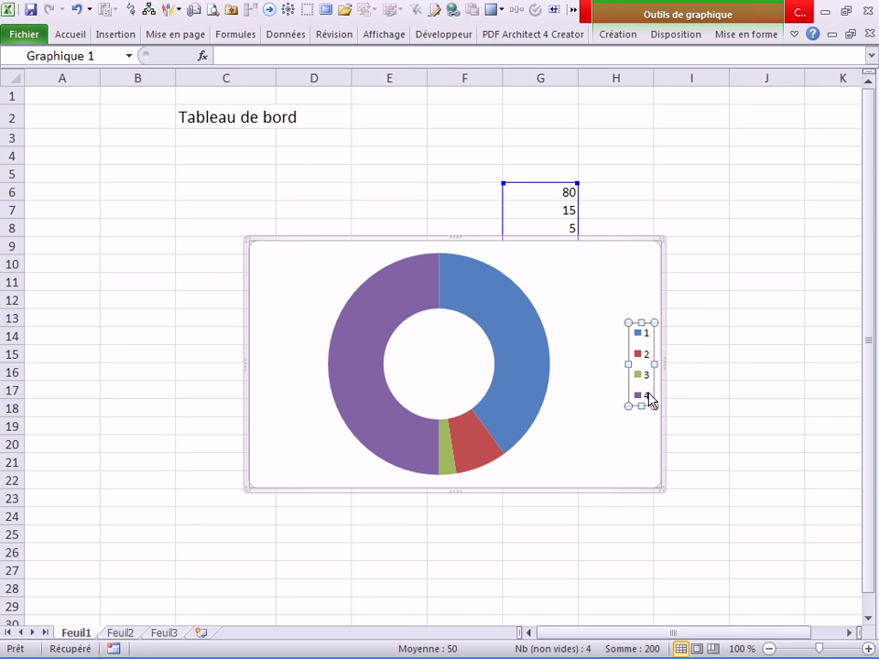
{"action": "key", "text": "Delete"}
{"action": "left_click_drag", "start_coordinate": [585, 255], "coordinate": [396, 217]}
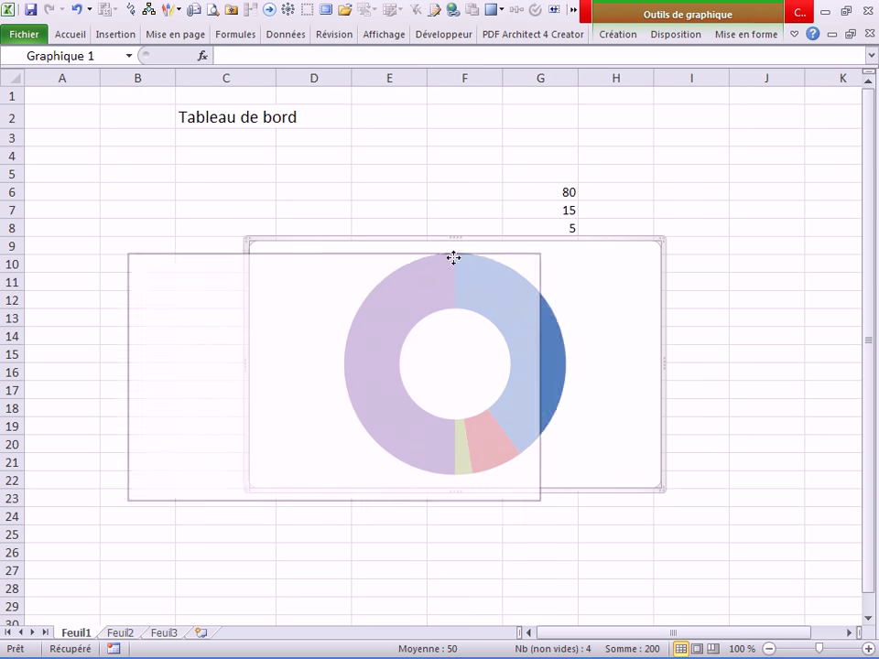
Step: Enlarge the G6:G9 values to font size 20 and shift the chart up and left
{"action": "left_click_drag", "start_coordinate": [563, 193], "coordinate": [561, 244]}
{"action": "right_click", "coordinate": [561, 243]}
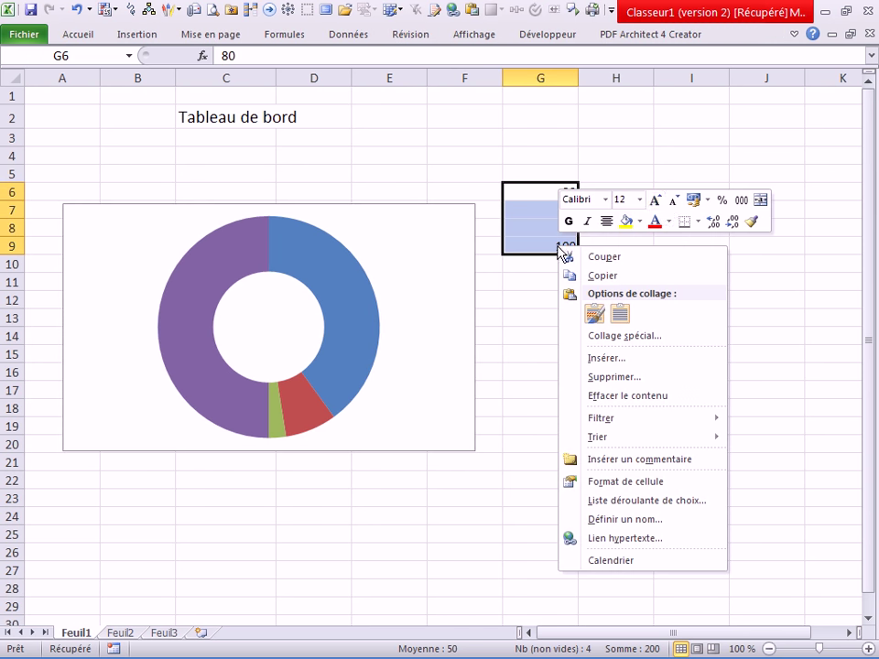
{"action": "left_click", "coordinate": [664, 203]}
{"action": "left_click", "coordinate": [660, 204]}
{"action": "left_click", "coordinate": [660, 203]}
{"action": "left_click", "coordinate": [660, 203]}
{"action": "left_click", "coordinate": [616, 338]}
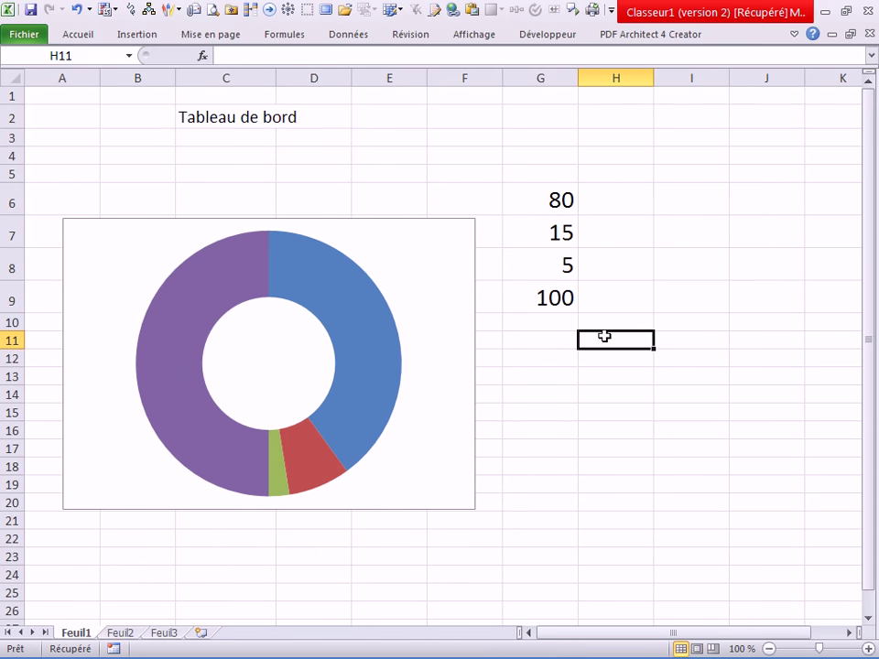
{"action": "left_click_drag", "start_coordinate": [342, 223], "coordinate": [349, 202]}
{"action": "left_click", "coordinate": [557, 366]}
{"action": "left_click", "coordinate": [339, 305]}
Step: Set the doughnut series' first-slice angle (Angle du premier secteur) to 270° in Format Data Series
{"action": "right_click", "coordinate": [338, 305]}
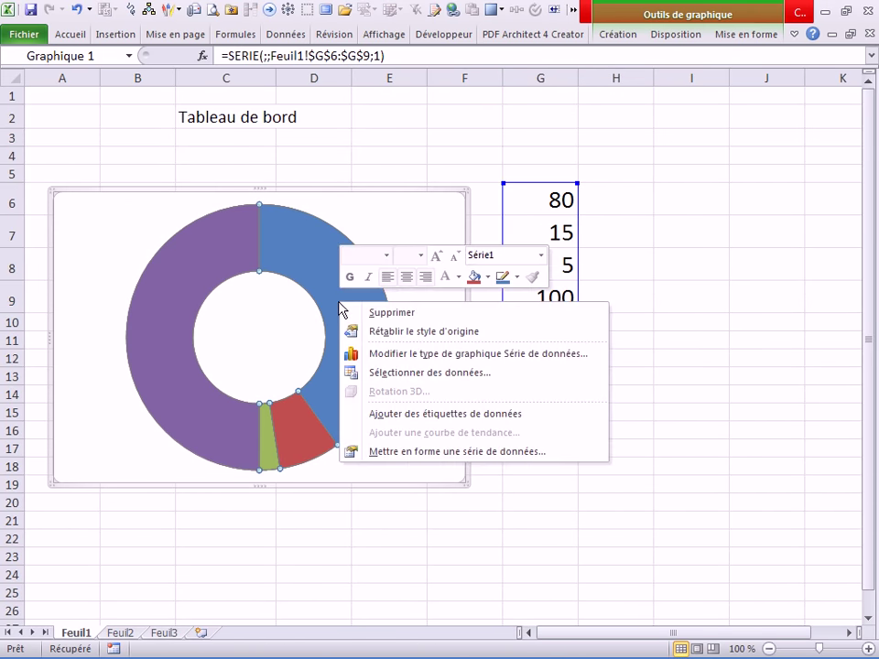
{"action": "left_click", "coordinate": [402, 464]}
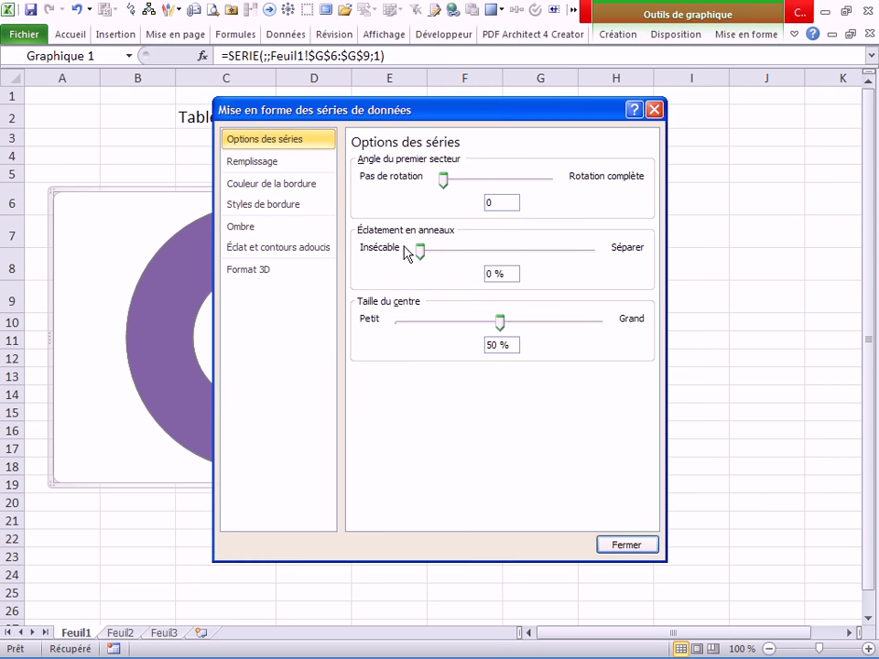
{"action": "left_click_drag", "start_coordinate": [442, 117], "coordinate": [732, 201]}
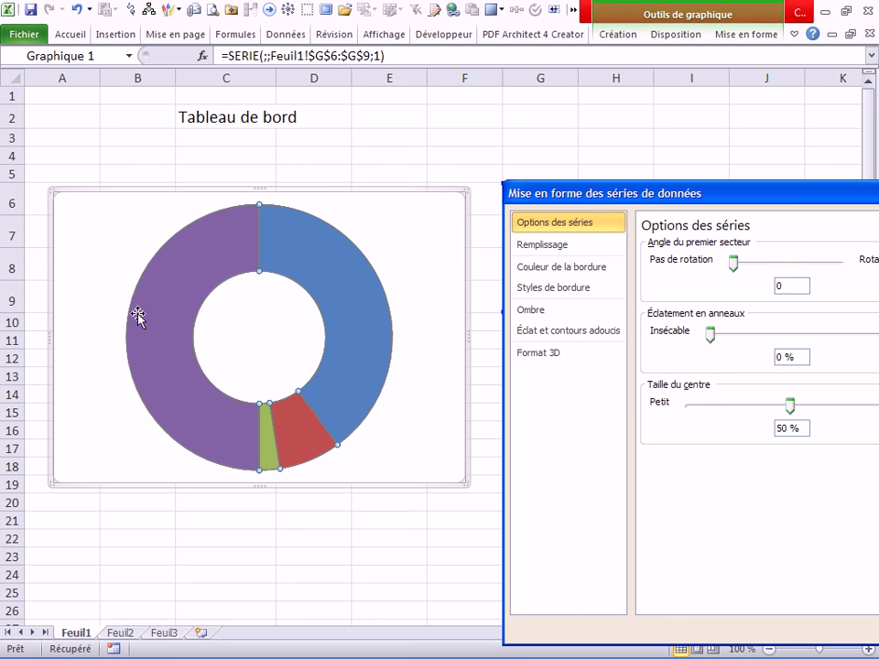
{"action": "left_click_drag", "start_coordinate": [742, 201], "coordinate": [678, 220]}
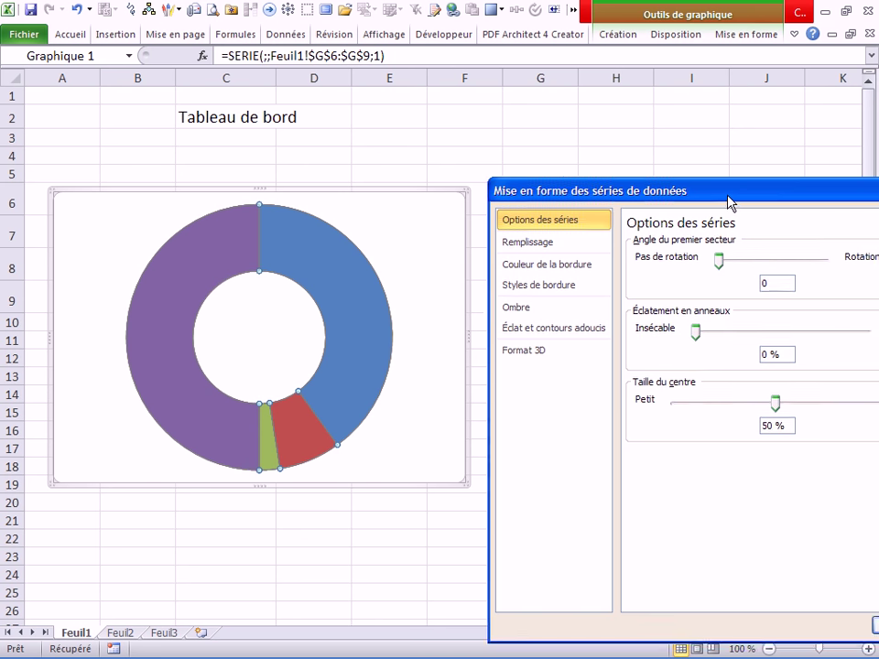
{"action": "mouse_move", "coordinate": [677, 279]}
{"action": "left_mouse_down"}
{"action": "mouse_move", "coordinate": [732, 282]}
{"action": "mouse_move", "coordinate": [738, 303]}
{"action": "mouse_move", "coordinate": [670, 301]}
{"action": "left_mouse_up"}
{"action": "type", "text": "27"}
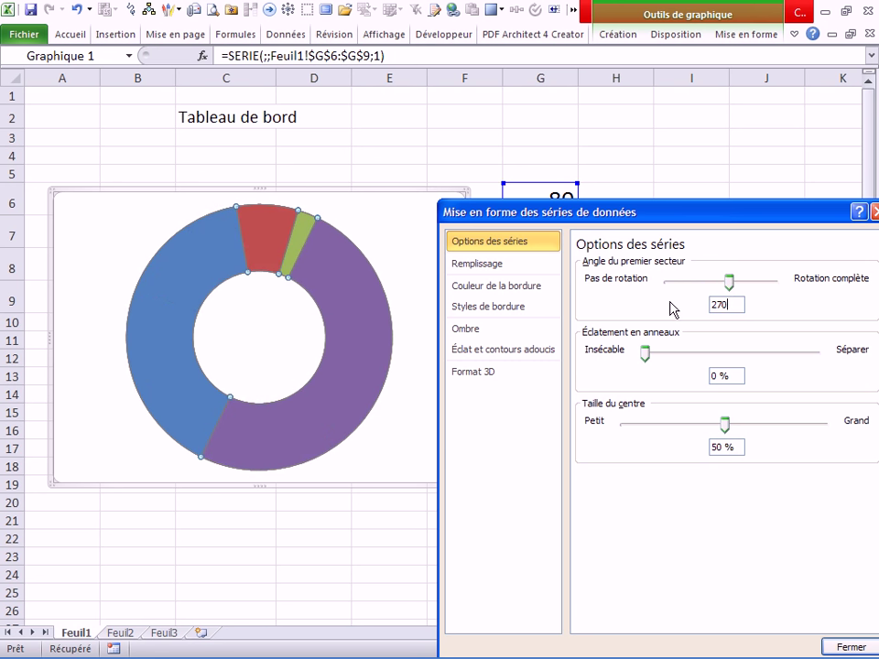
{"action": "key", "text": "Return"}
{"action": "left_click", "coordinate": [617, 413]}
{"action": "double_click", "coordinate": [359, 392]}
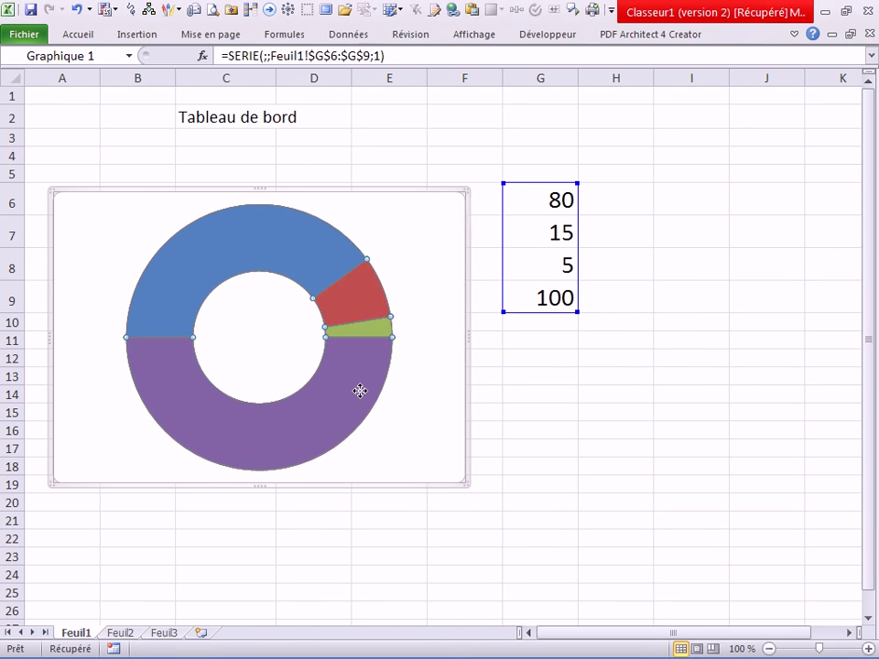
{"action": "left_click_drag", "start_coordinate": [776, 216], "coordinate": [663, 193]}
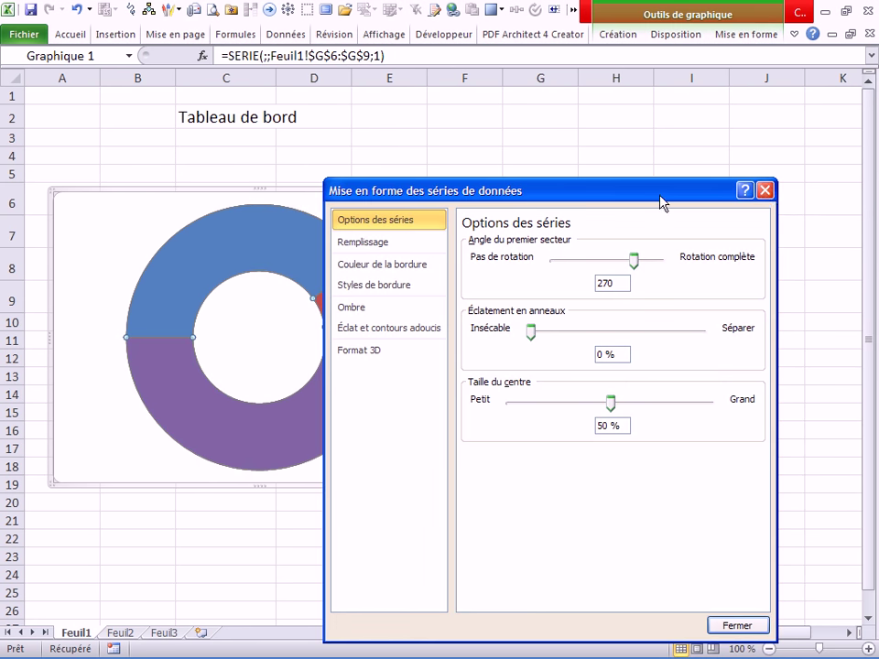
{"action": "left_click", "coordinate": [765, 190]}
{"action": "left_click", "coordinate": [694, 200]}
{"action": "left_click", "coordinate": [344, 406]}
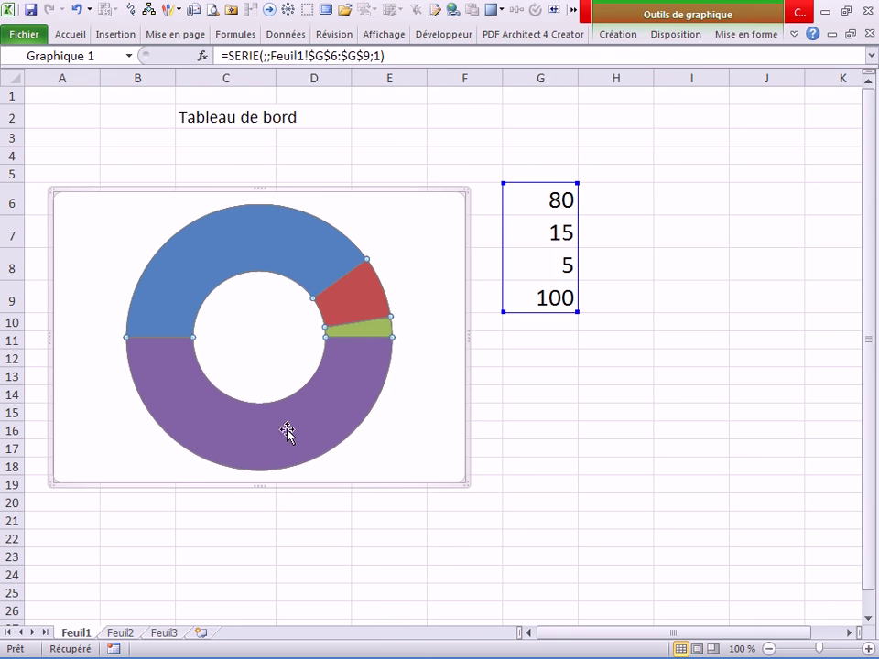
Step: Give the purple 100 slice no fill (Aucun remplissage)
{"action": "left_click", "coordinate": [353, 392]}
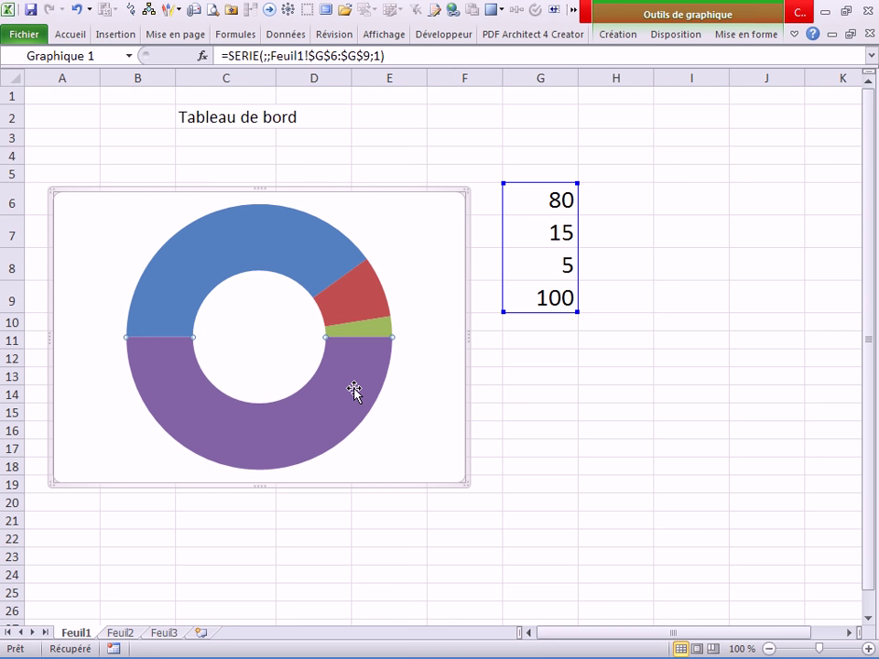
{"action": "right_click", "coordinate": [355, 394]}
{"action": "left_click", "coordinate": [503, 363]}
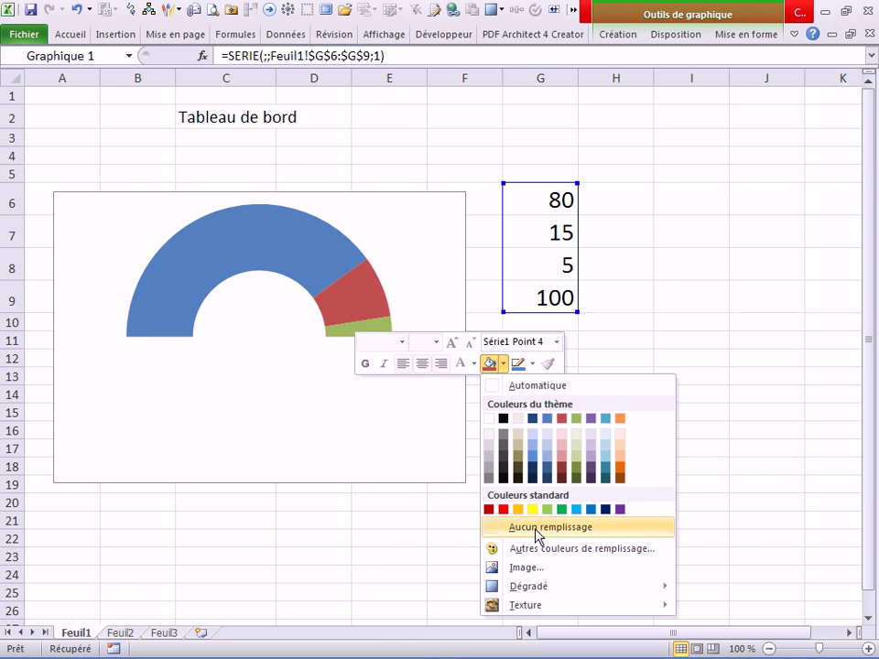
{"action": "left_click", "coordinate": [536, 528]}
{"action": "left_click", "coordinate": [584, 465]}
Step: Move the half-ring chart below row 9 and select cell D6
{"action": "left_click", "coordinate": [385, 186]}
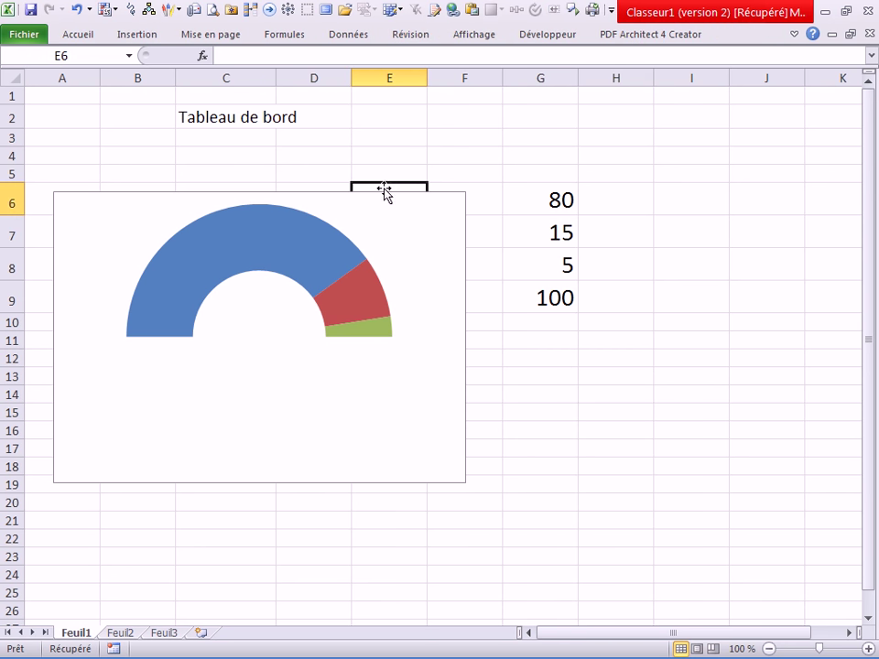
{"action": "left_click_drag", "start_coordinate": [380, 194], "coordinate": [429, 325]}
{"action": "left_click", "coordinate": [594, 387]}
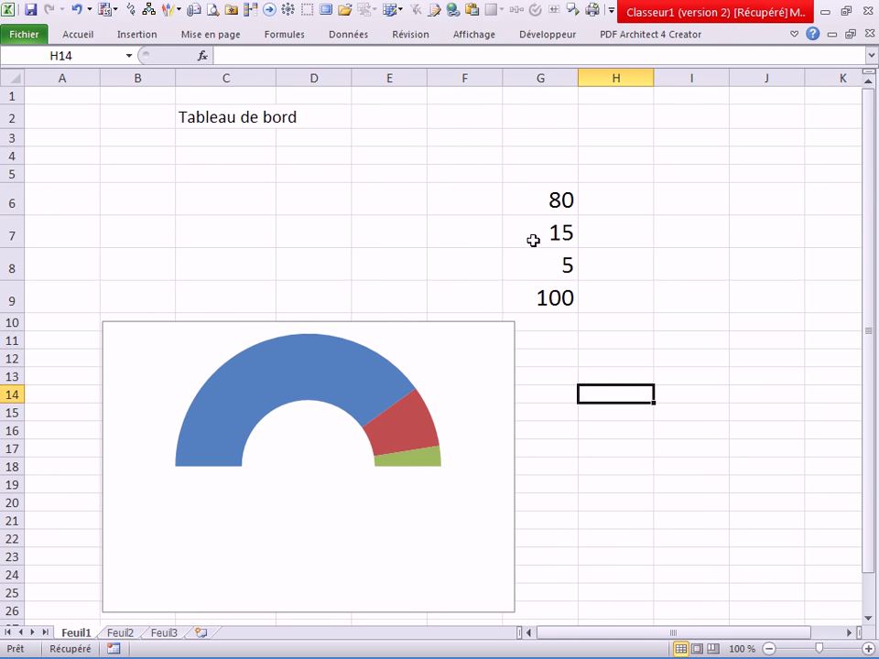
{"action": "left_click", "coordinate": [319, 202]}
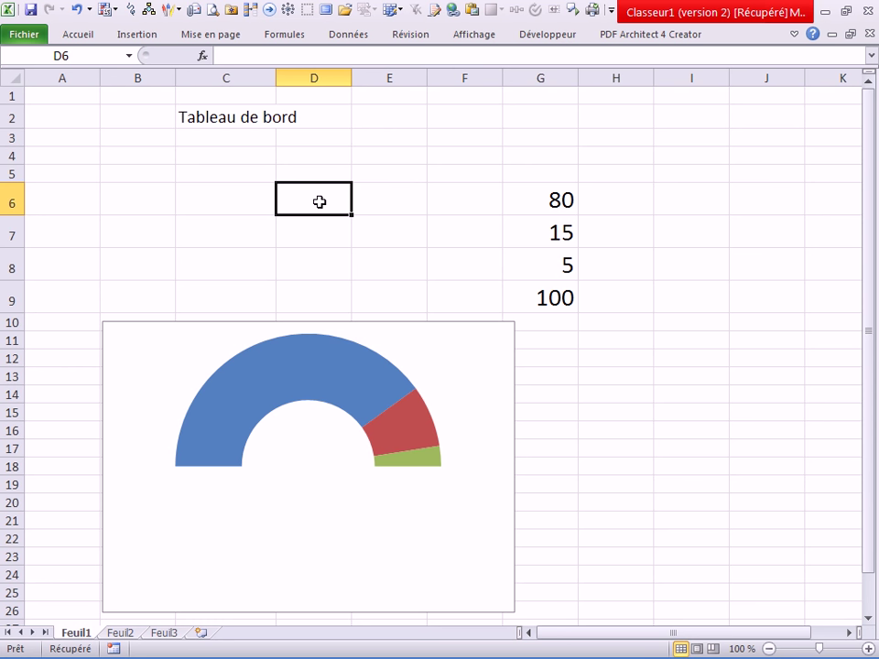
Step: Enter 50, 1 and 60 in cells D6, D7 and D8
{"action": "type", "text": "50"}
{"action": "key", "text": "Return"}
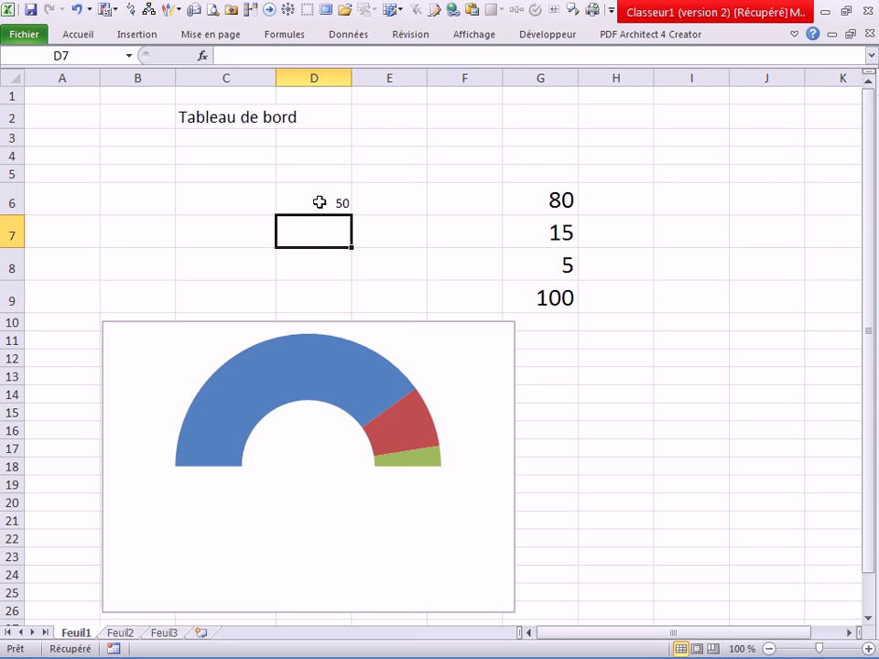
{"action": "type", "text": "1"}
{"action": "key", "text": "Return"}
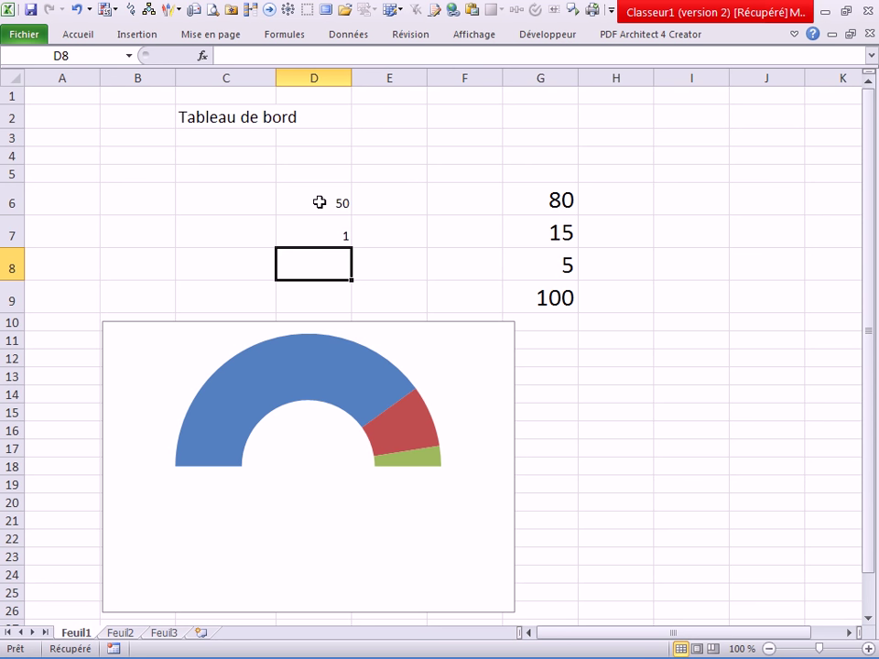
{"action": "type", "text": "60"}
{"action": "key", "text": "Return"}
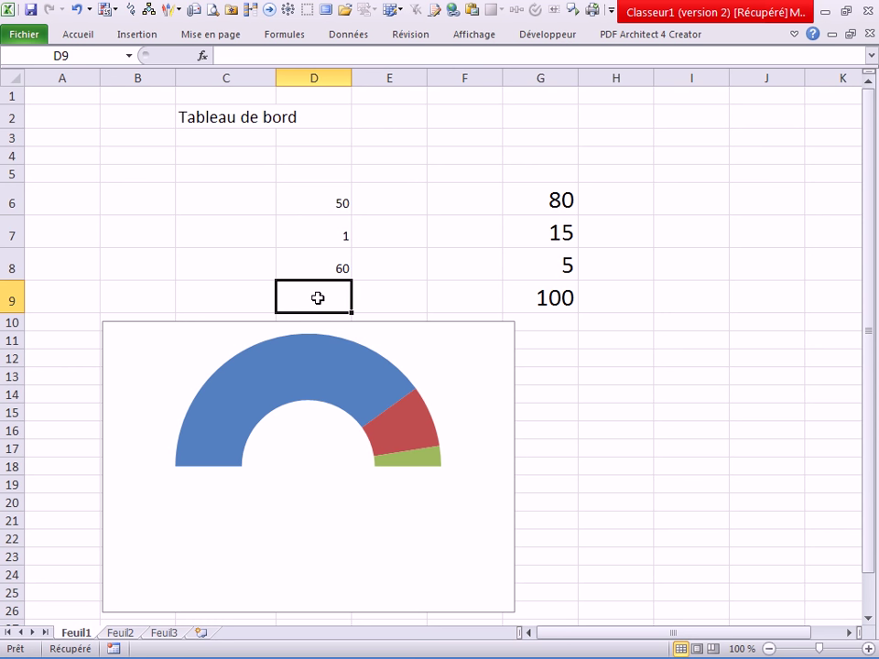
Step: Make D9 compute 200 minus D8, D7 and D6, giving 89
{"action": "type", "text": "+200"}
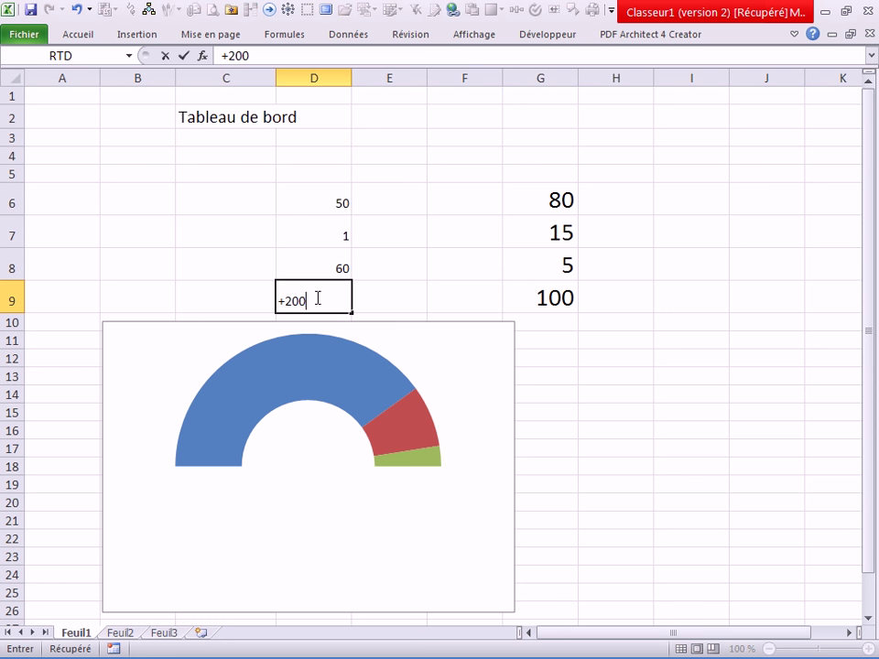
{"action": "left_click", "coordinate": [316, 275]}
{"action": "type", "text": "-"}
{"action": "left_click", "coordinate": [318, 235]}
{"action": "type", "text": "-"}
{"action": "left_click", "coordinate": [320, 209]}
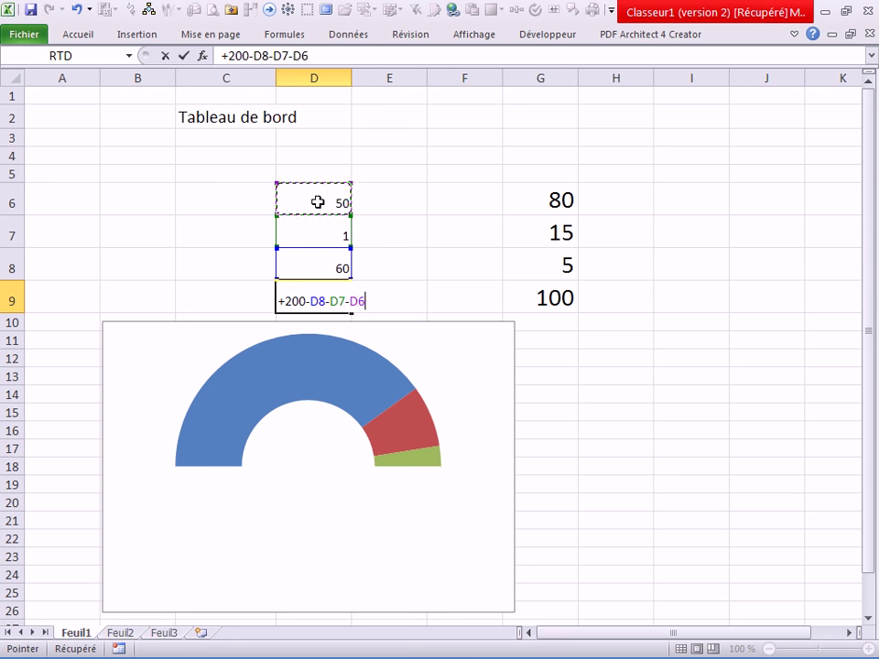
{"action": "key", "text": "Return"}
{"action": "left_click", "coordinate": [540, 375]}
Step: Enlarge the font of the D6:D9 numbers using Grow Font twice
{"action": "left_click_drag", "start_coordinate": [321, 203], "coordinate": [337, 300]}
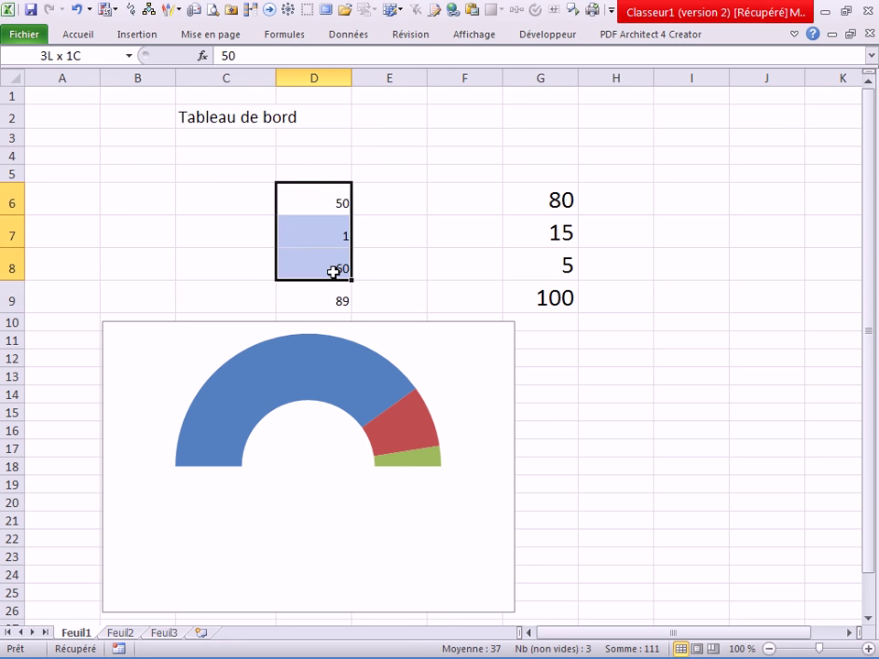
{"action": "right_click", "coordinate": [335, 302]}
{"action": "left_click", "coordinate": [430, 259]}
{"action": "left_click", "coordinate": [430, 259]}
{"action": "left_click", "coordinate": [431, 260]}
{"action": "left_click", "coordinate": [430, 259]}
{"action": "left_click", "coordinate": [587, 396]}
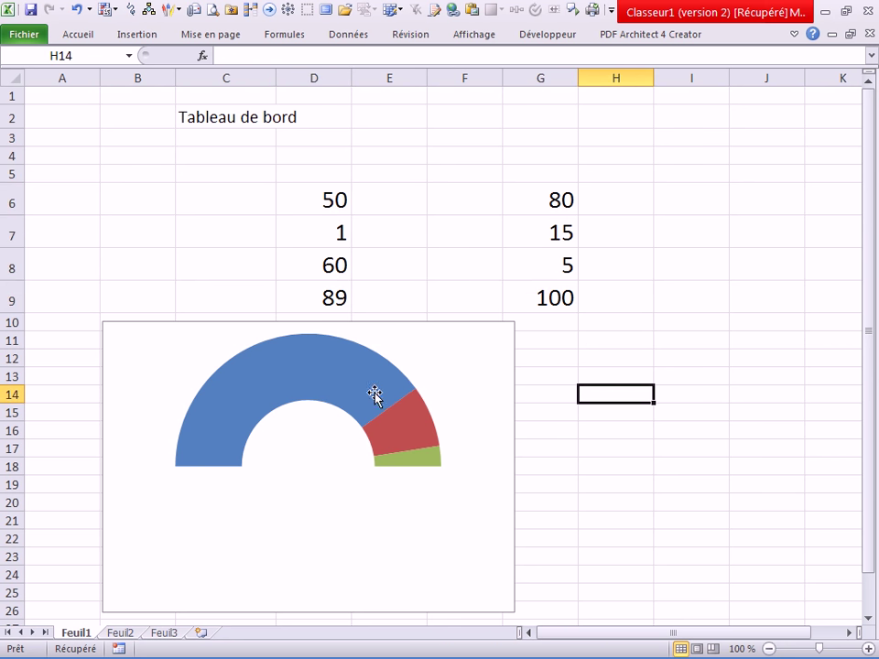
Step: Add a new chart series with values D6:D9 via Sélectionner des données
{"action": "right_click", "coordinate": [375, 396]}
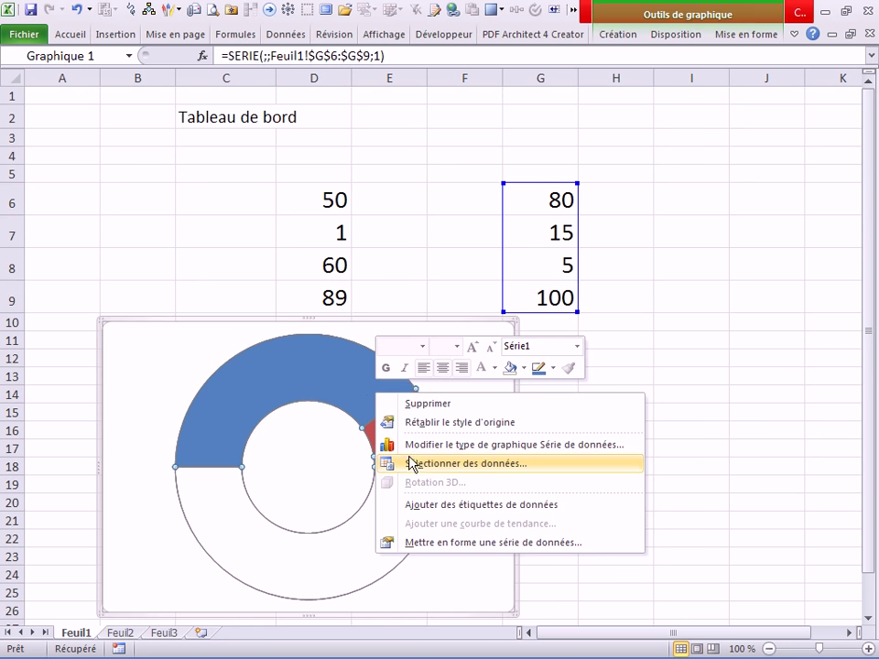
{"action": "left_click", "coordinate": [412, 464]}
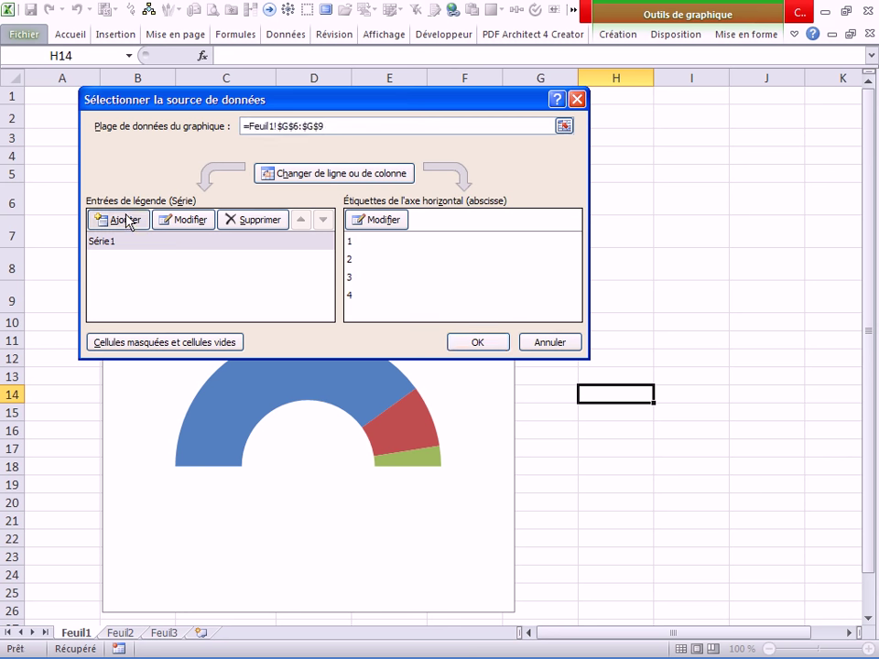
{"action": "left_click", "coordinate": [130, 219]}
{"action": "left_click_drag", "start_coordinate": [241, 251], "coordinate": [104, 259]}
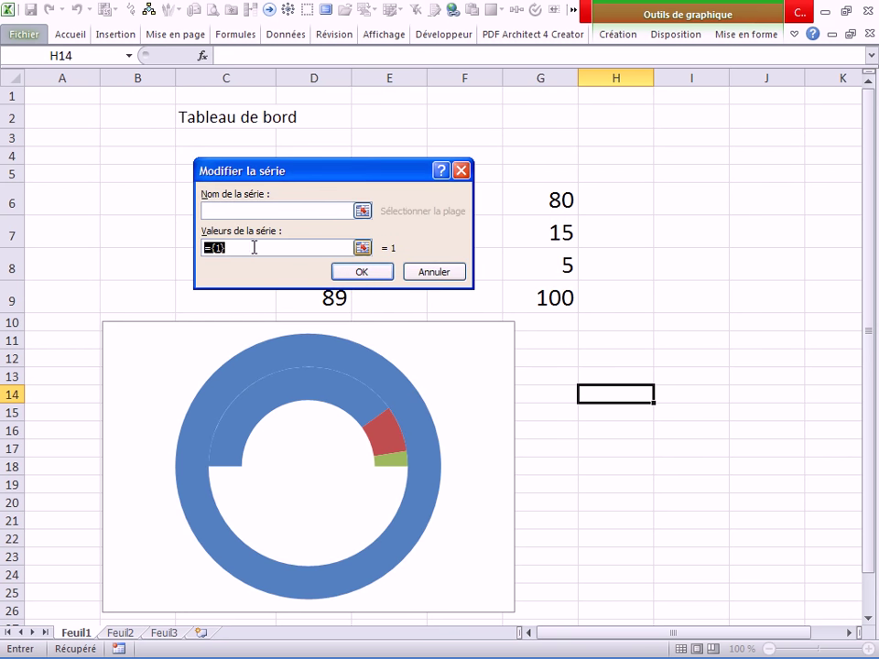
{"action": "key", "text": "BackSpace"}
{"action": "left_click_drag", "start_coordinate": [322, 172], "coordinate": [656, 189]}
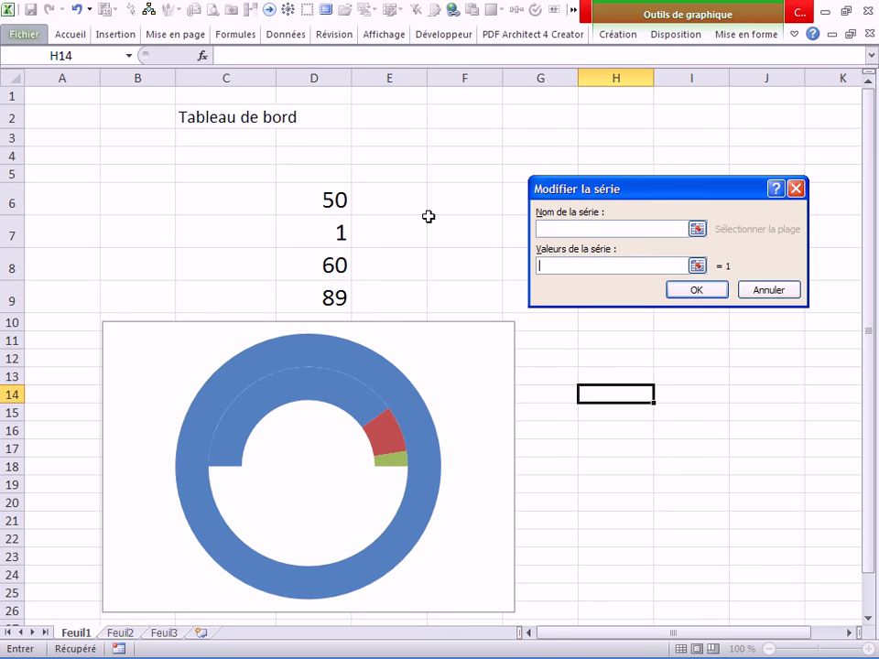
{"action": "left_click_drag", "start_coordinate": [322, 202], "coordinate": [324, 297]}
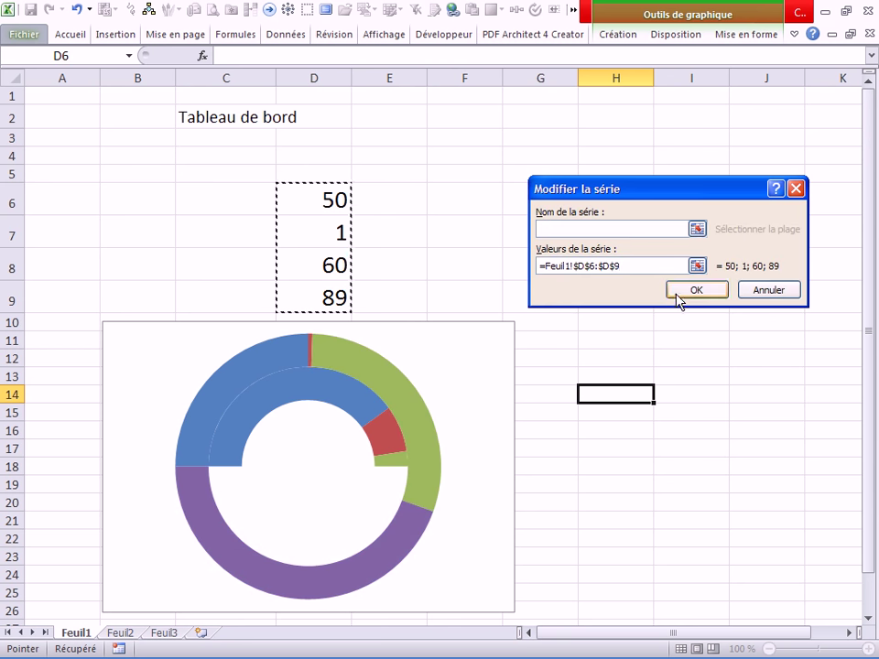
{"action": "left_click", "coordinate": [693, 289]}
{"action": "left_click", "coordinate": [477, 342]}
{"action": "left_click", "coordinate": [608, 410]}
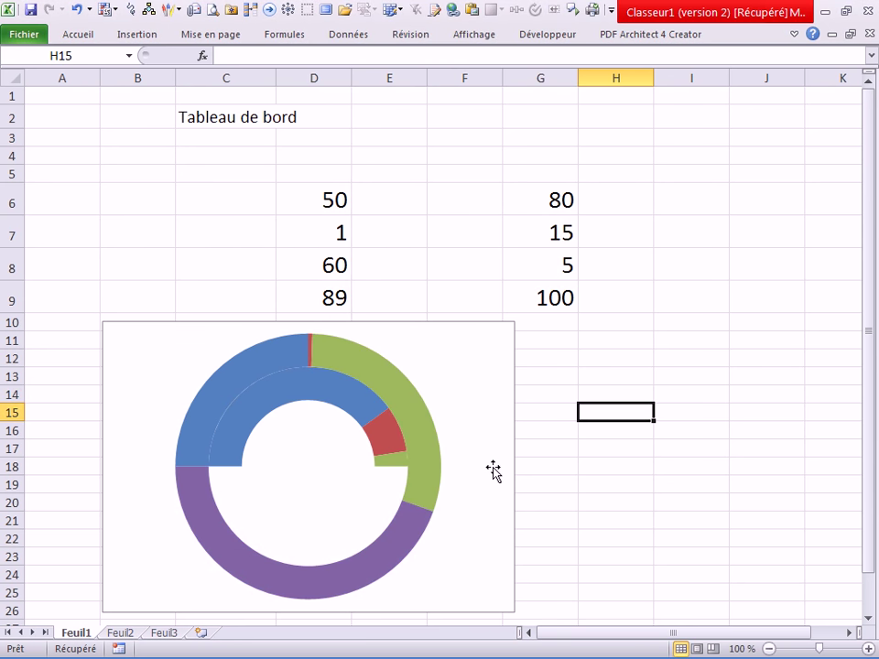
Step: Check the outer and inner ring series, leaving the outer ring selected
{"action": "left_click", "coordinate": [432, 460]}
{"action": "left_click", "coordinate": [540, 449]}
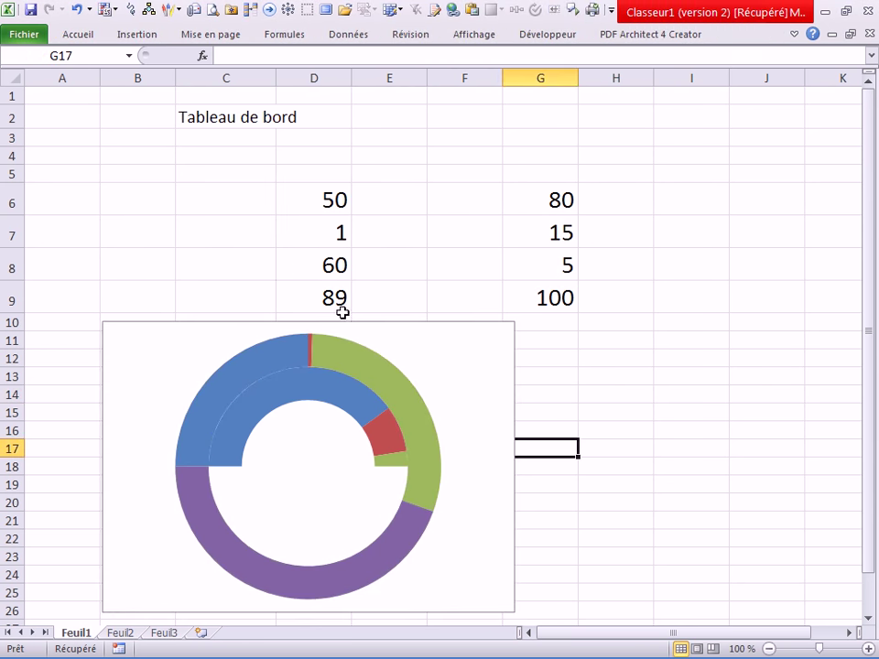
{"action": "left_click", "coordinate": [381, 414]}
{"action": "left_click", "coordinate": [563, 455]}
{"action": "left_click", "coordinate": [416, 417]}
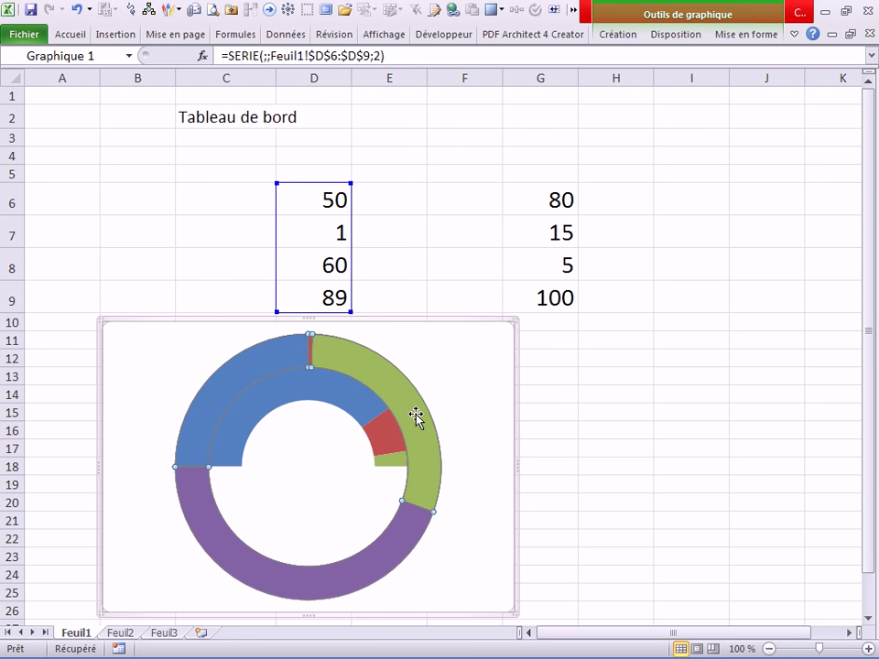
Step: Change the outer ring series to horizontal bars (Barres) and move the chart up and right
{"action": "right_click", "coordinate": [417, 414]}
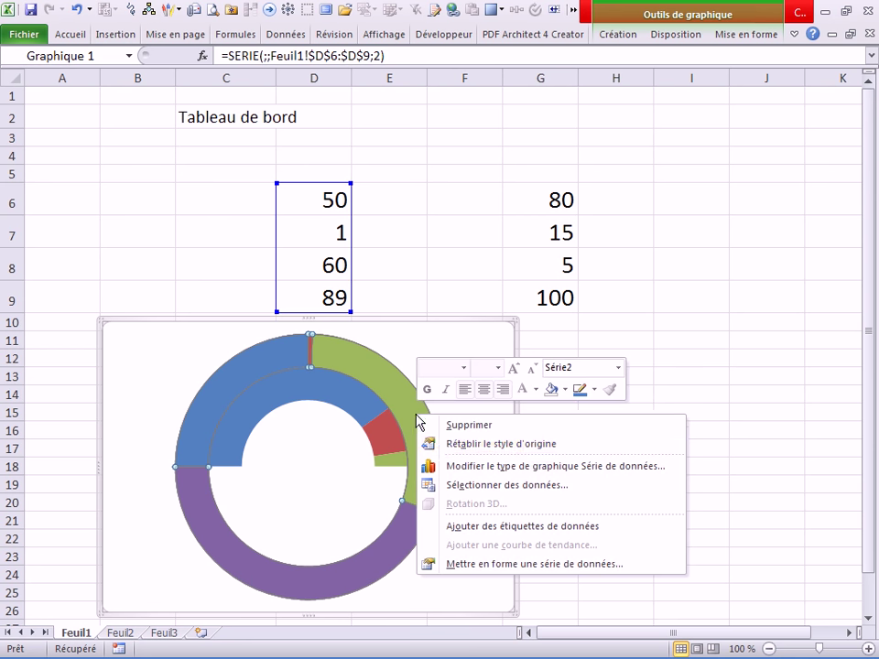
{"action": "left_click", "coordinate": [460, 468]}
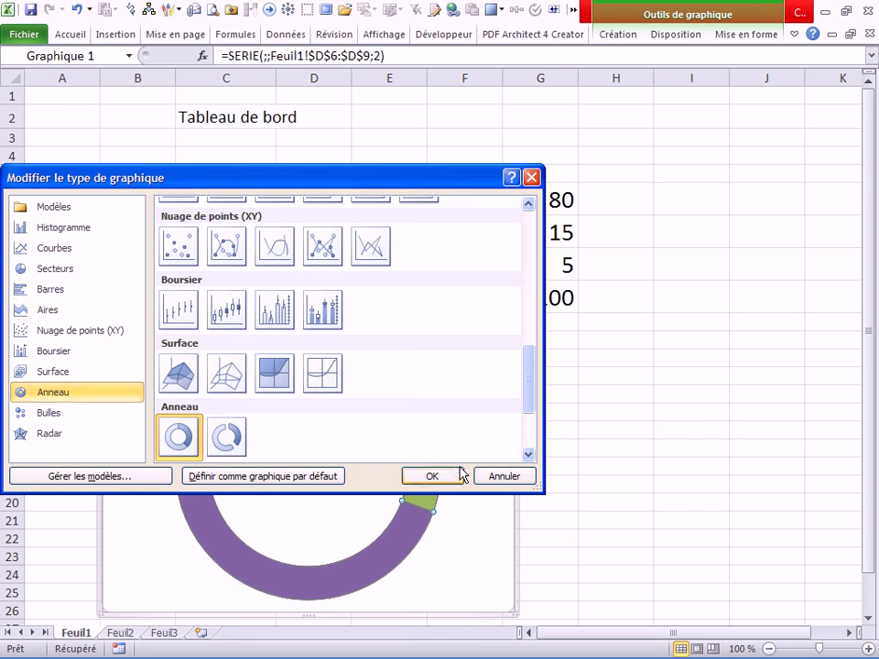
{"action": "left_click", "coordinate": [40, 291]}
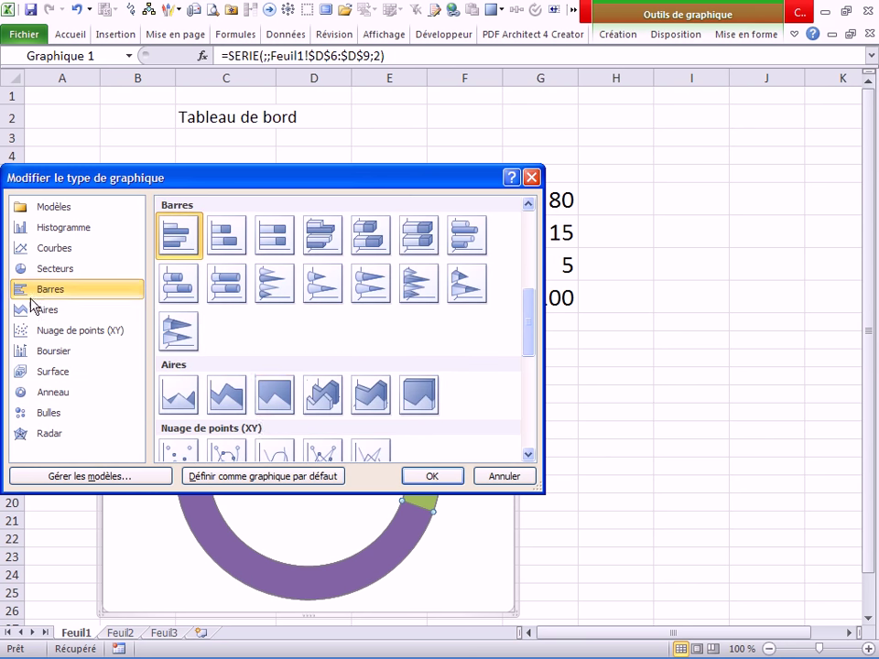
{"action": "left_click", "coordinate": [422, 485]}
{"action": "key", "text": "Escape"}
{"action": "left_click_drag", "start_coordinate": [471, 327], "coordinate": [564, 295]}
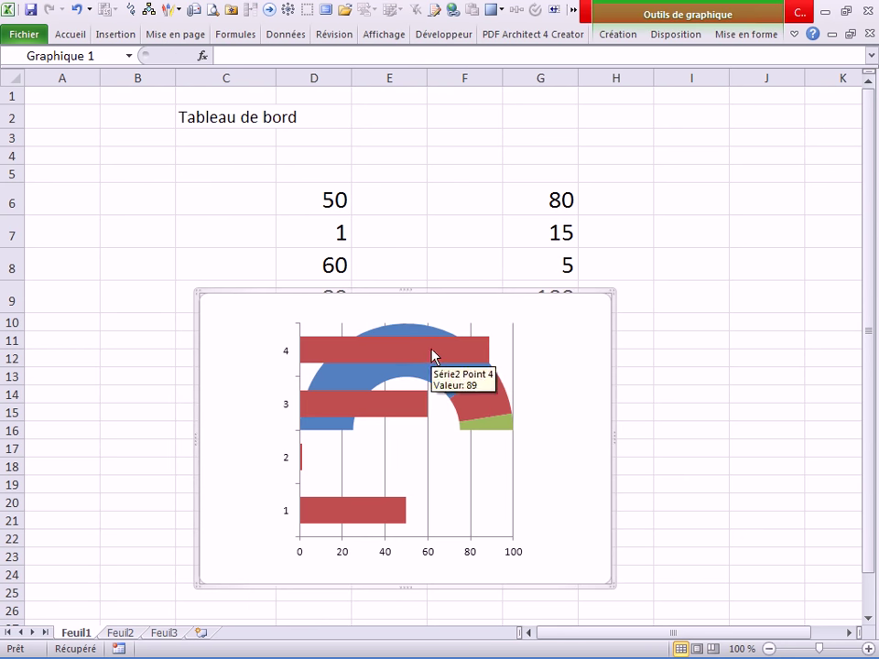
Step: Select the red bar series, then isolate the fourth bar with value 89
{"action": "left_click", "coordinate": [427, 355]}
{"action": "mouse_move", "coordinate": [474, 341]}
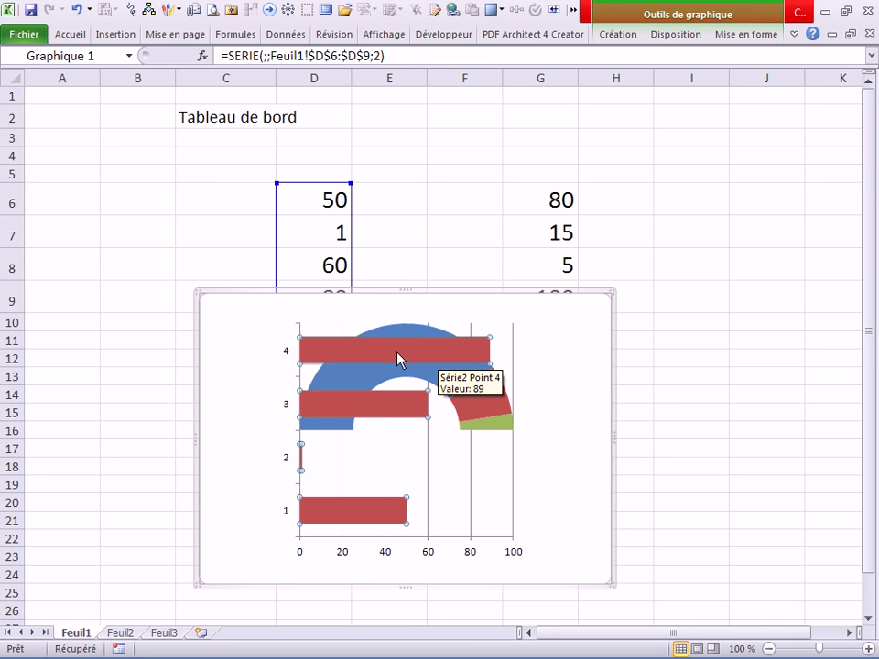
{"action": "left_click", "coordinate": [659, 340]}
{"action": "left_click", "coordinate": [443, 357]}
{"action": "double_click", "coordinate": [444, 358]}
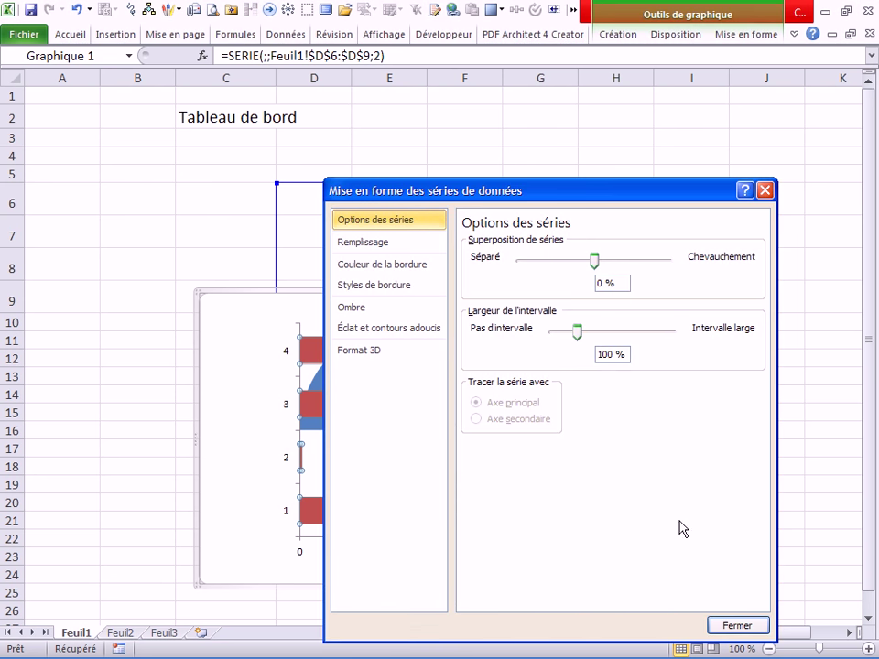
{"action": "left_click", "coordinate": [730, 627]}
{"action": "left_click", "coordinate": [744, 485]}
{"action": "left_click", "coordinate": [441, 365]}
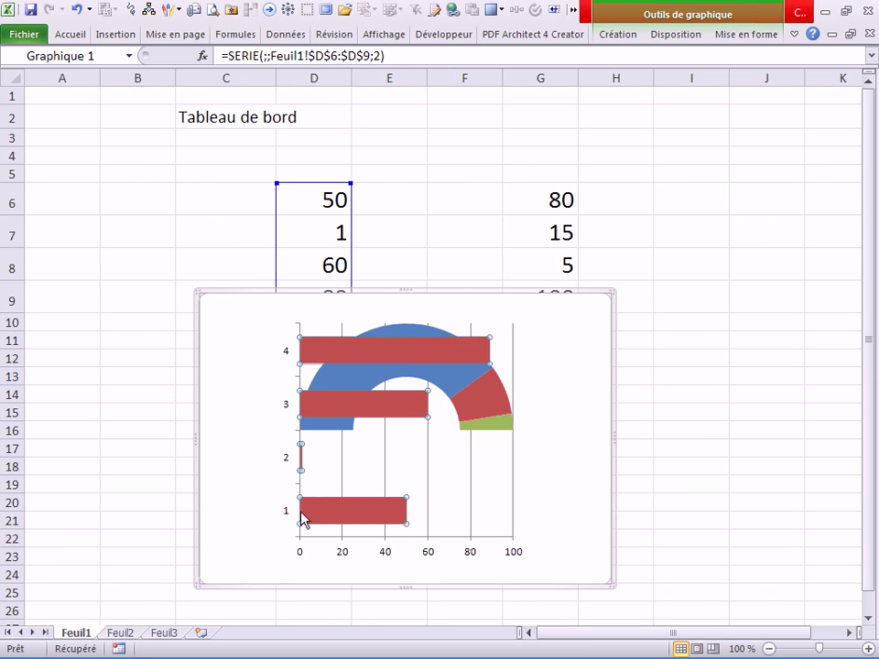
{"action": "left_click", "coordinate": [395, 354]}
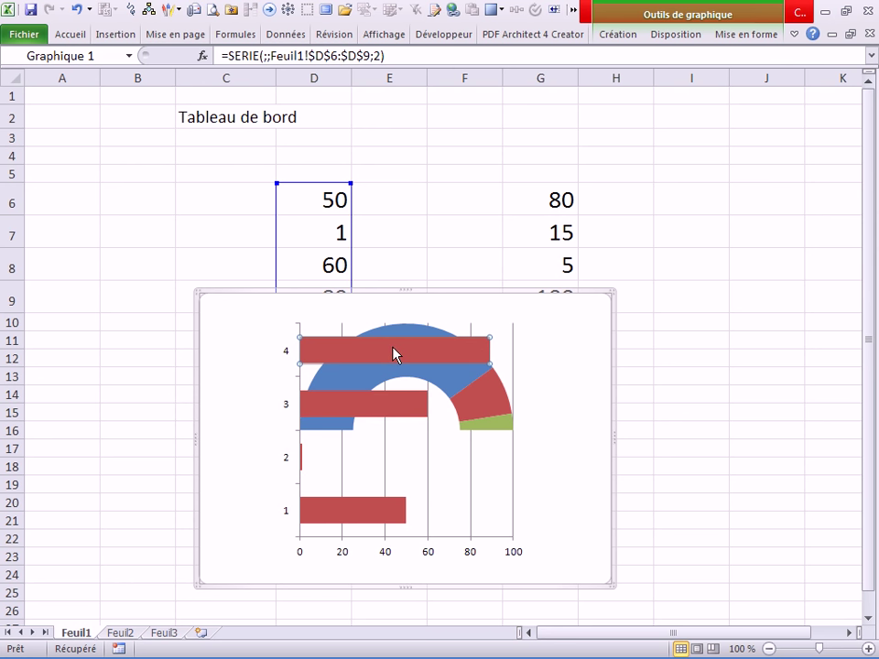
Step: Remove the fill from the 89 and 60 bars
{"action": "right_click", "coordinate": [395, 354]}
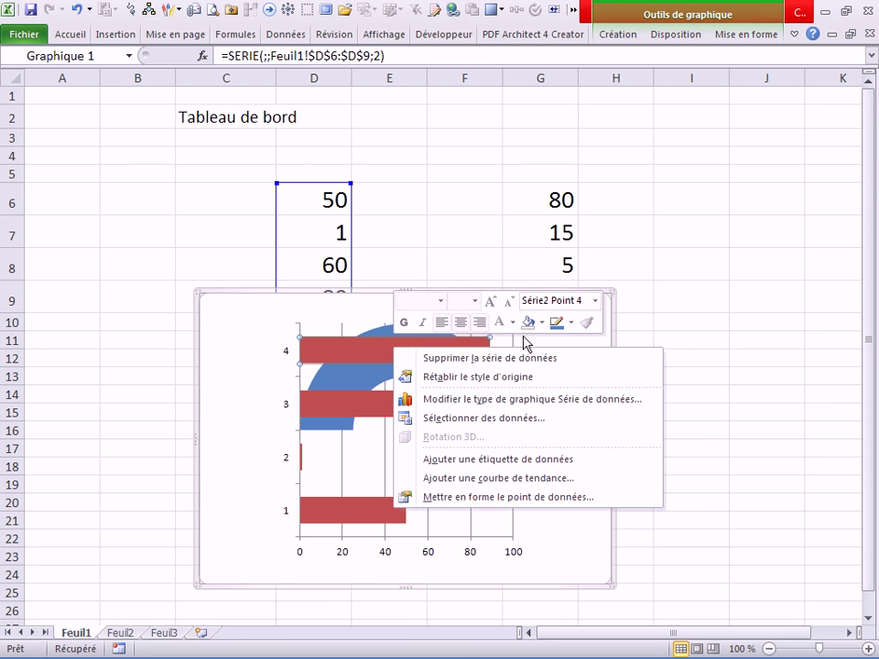
{"action": "left_click", "coordinate": [543, 322]}
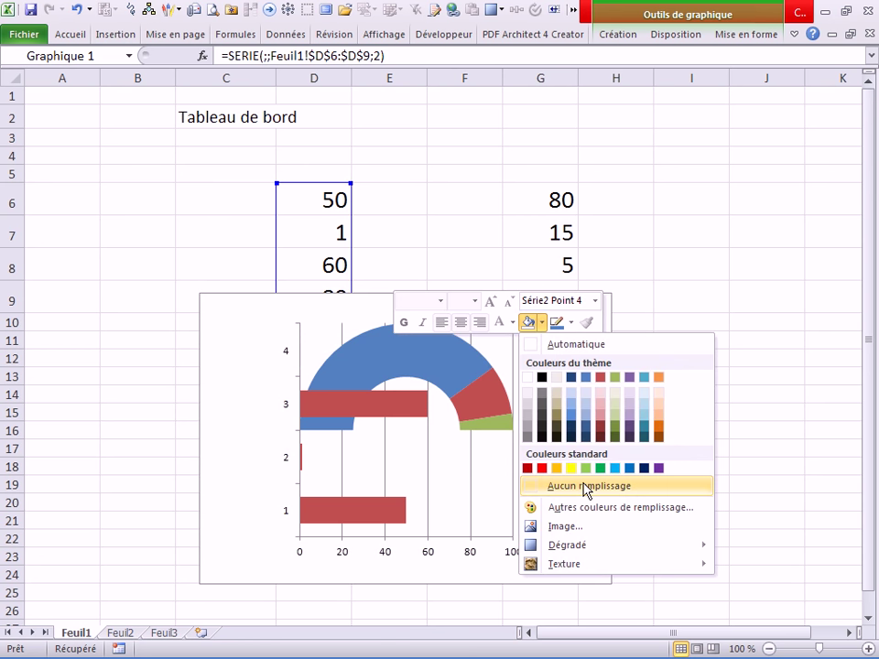
{"action": "left_click", "coordinate": [549, 488]}
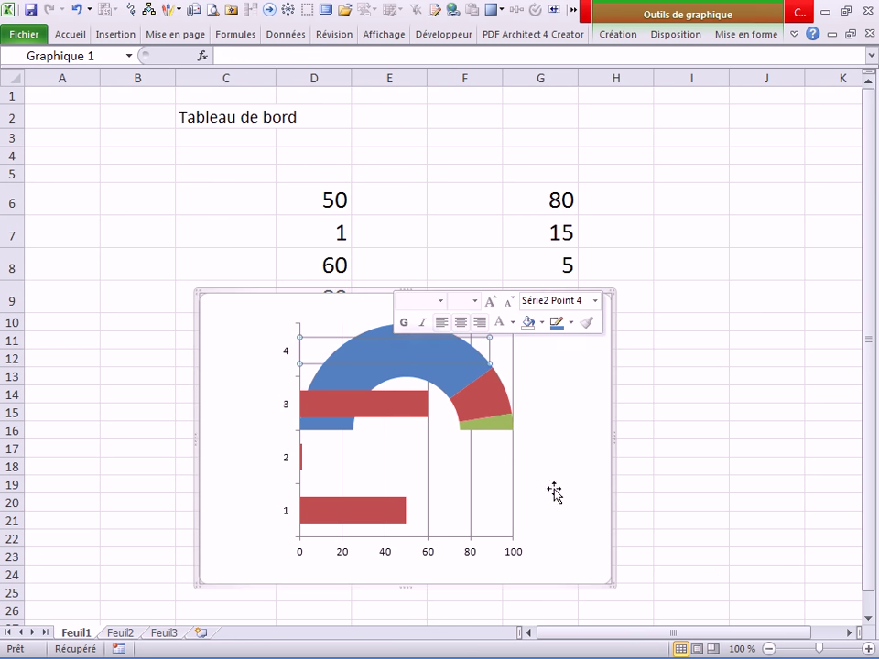
{"action": "left_click", "coordinate": [394, 413]}
{"action": "right_click", "coordinate": [396, 413]}
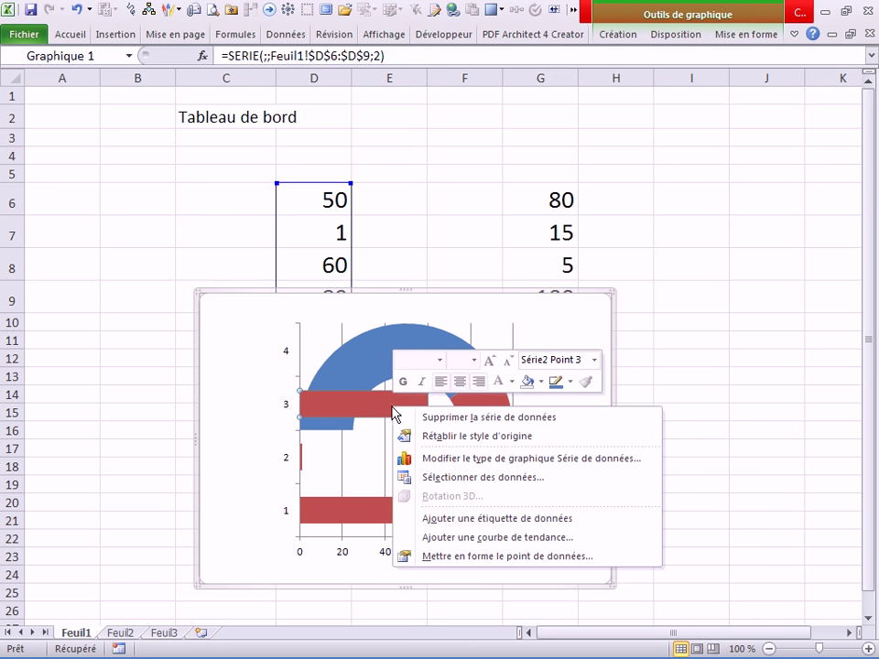
{"action": "left_click", "coordinate": [525, 381]}
Step: Remove the fill from the long bar at category 1, leaving the small red bar
{"action": "right_click", "coordinate": [373, 515]}
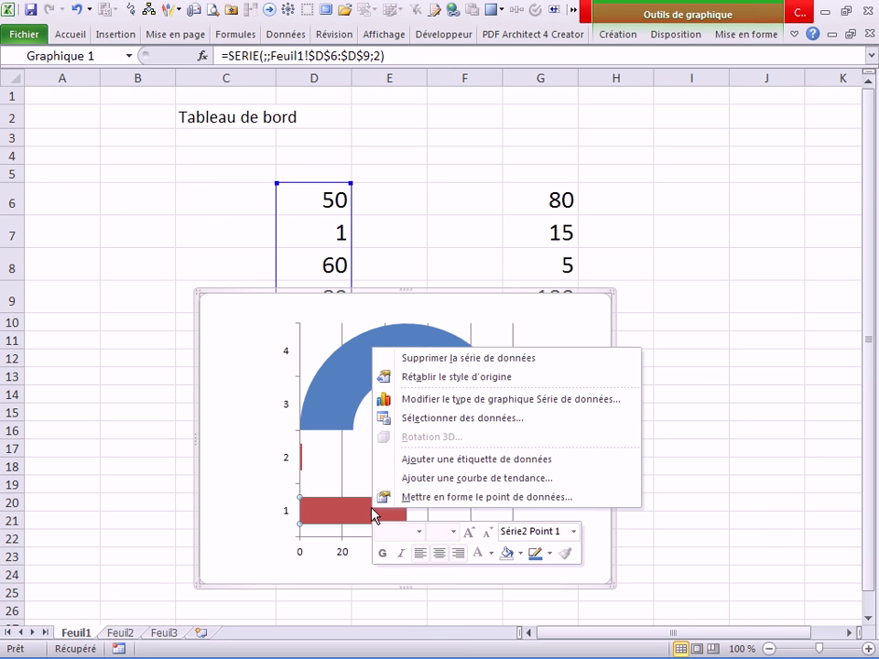
{"action": "left_click", "coordinate": [518, 554]}
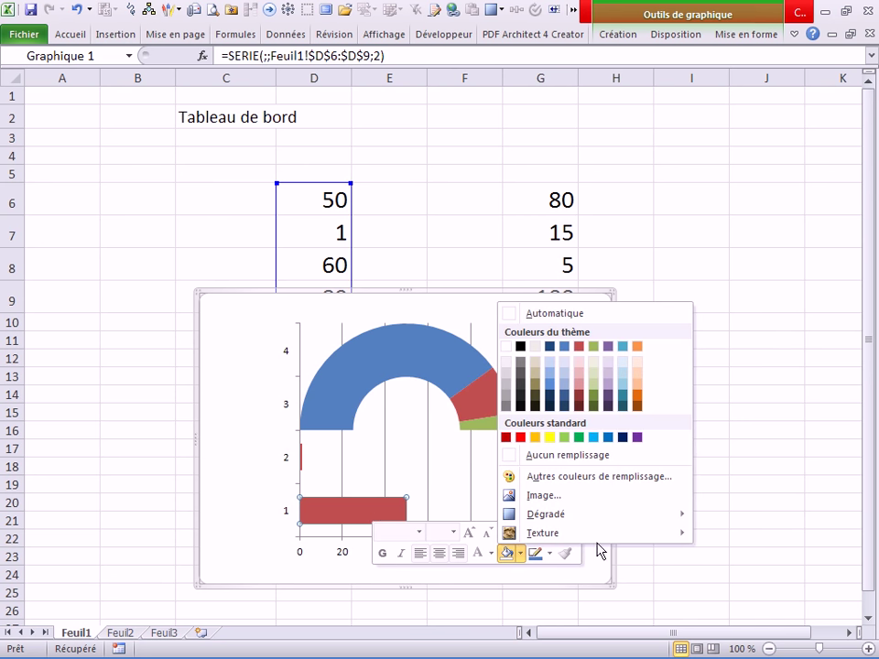
{"action": "left_click", "coordinate": [561, 455]}
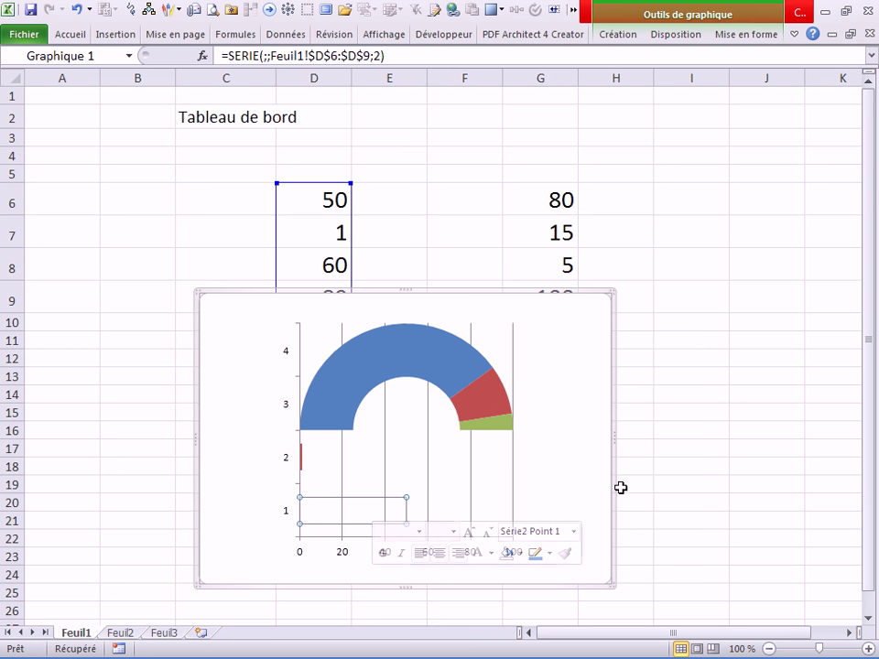
{"action": "left_click", "coordinate": [302, 464]}
{"action": "left_click", "coordinate": [303, 462]}
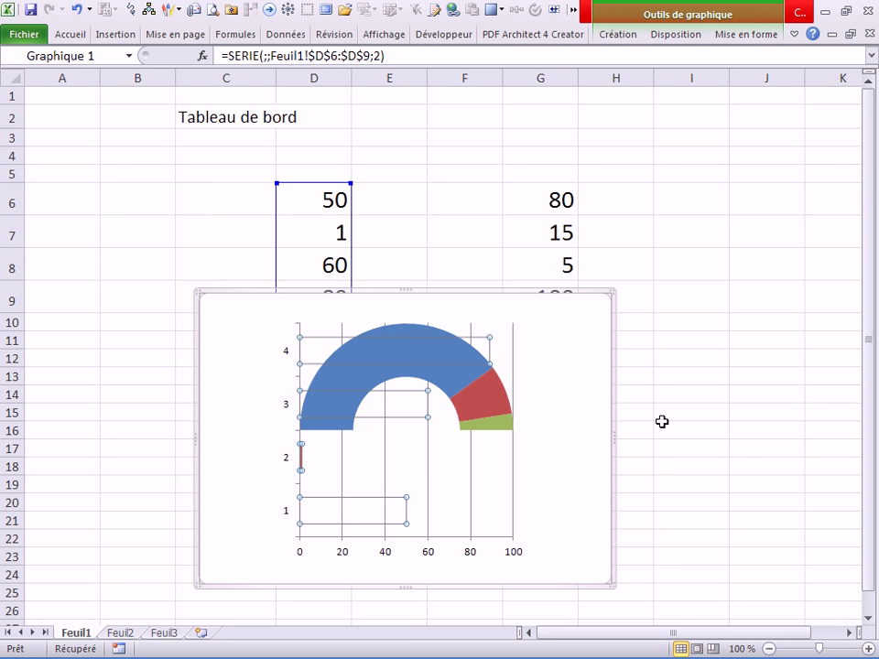
{"action": "left_click", "coordinate": [664, 416]}
Step: Change cell D7 to 5 so the needle bar is visible
{"action": "left_click", "coordinate": [324, 228]}
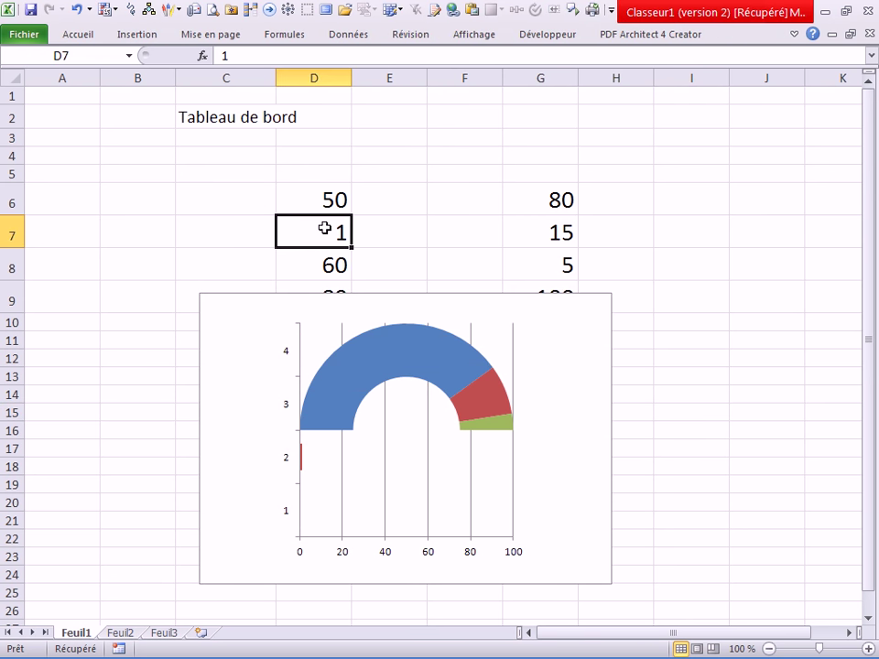
{"action": "type", "text": "5"}
{"action": "key", "text": "Return"}
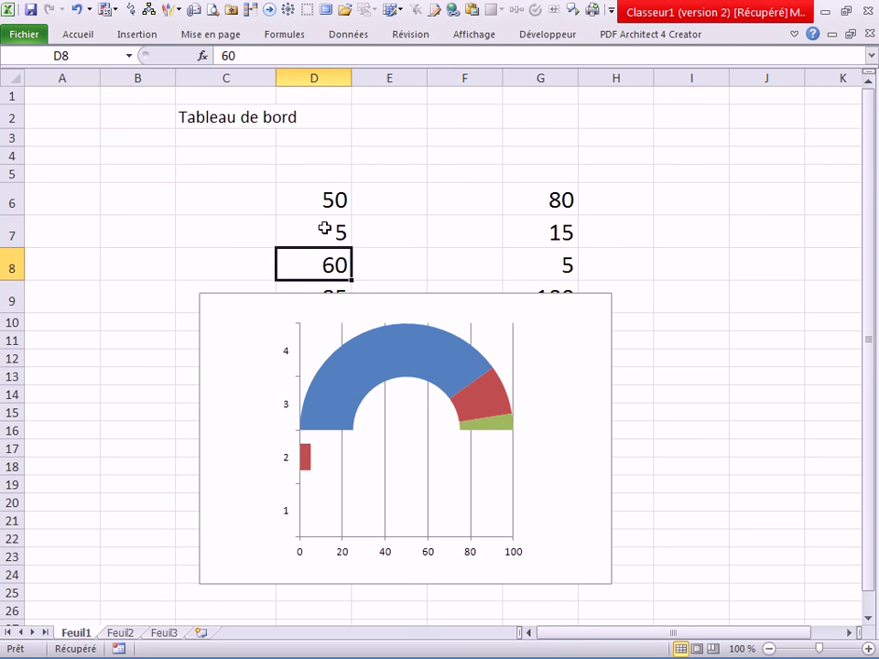
{"action": "left_click", "coordinate": [444, 261]}
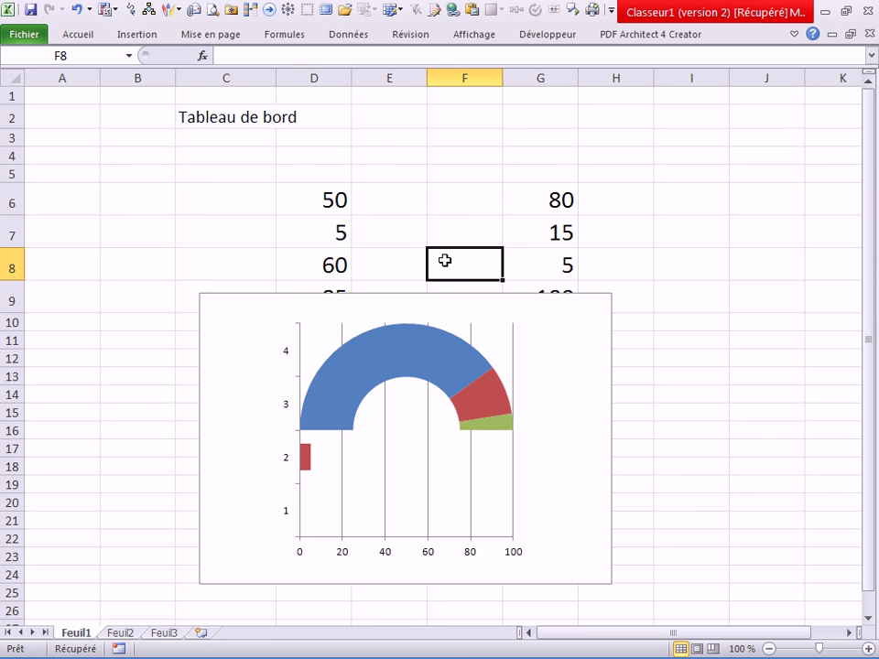
Step: Fill the small needle bar with standard bright red
{"action": "double_click", "coordinate": [307, 463]}
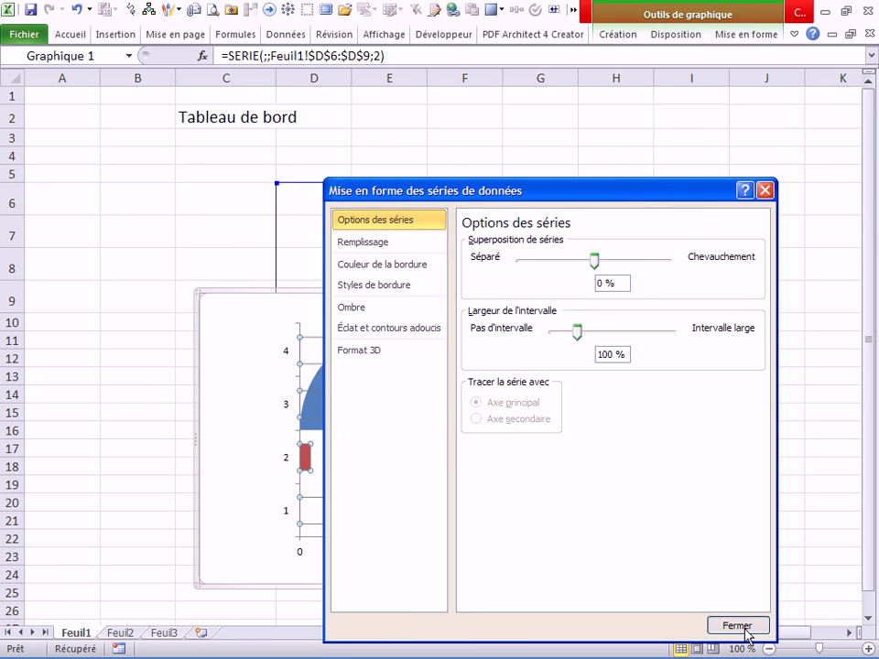
{"action": "left_click", "coordinate": [742, 628]}
{"action": "right_click", "coordinate": [307, 462]}
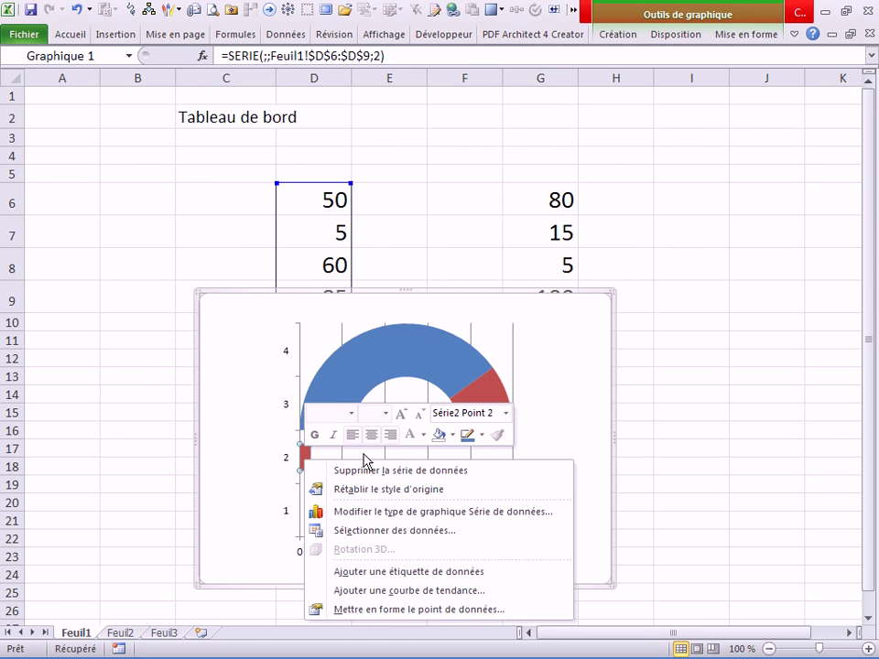
{"action": "left_click", "coordinate": [452, 436]}
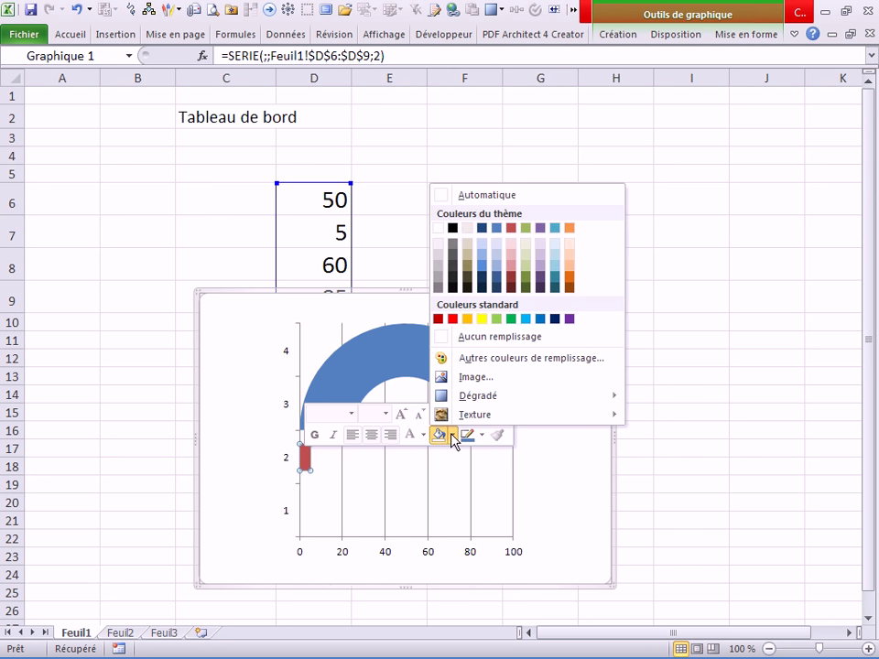
{"action": "left_click", "coordinate": [453, 323]}
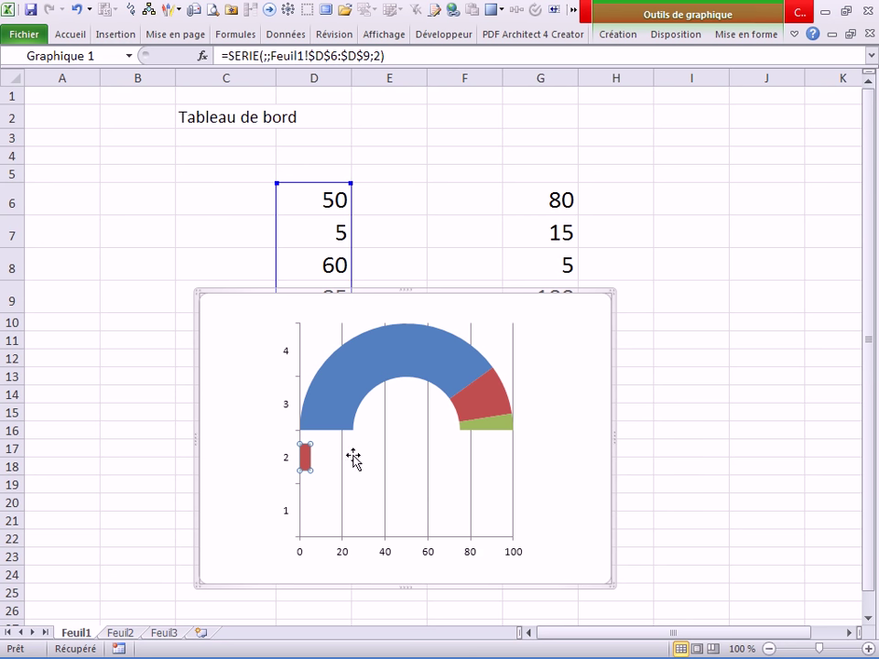
{"action": "right_click", "coordinate": [305, 461]}
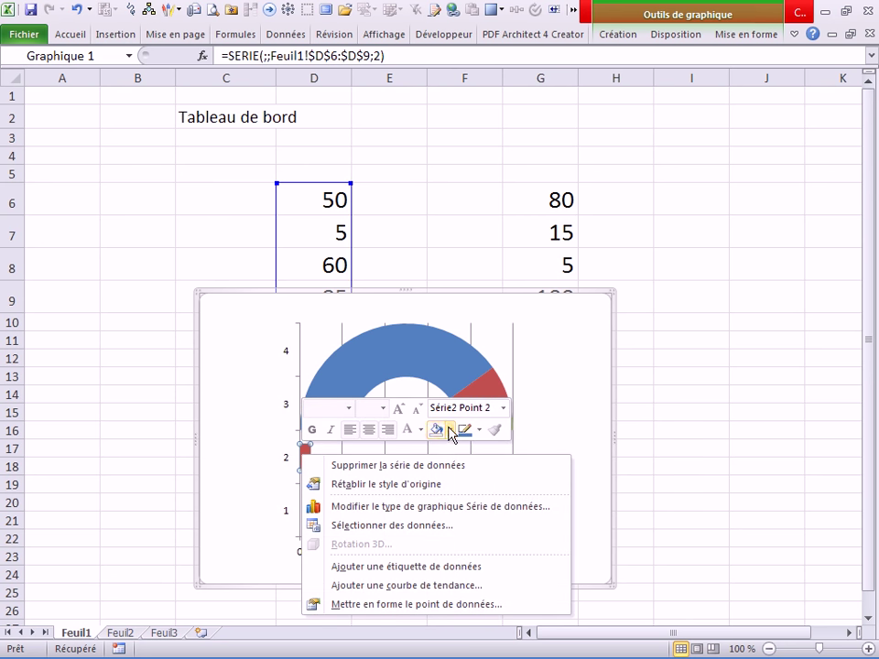
{"action": "left_click", "coordinate": [450, 429]}
{"action": "left_click", "coordinate": [451, 315]}
{"action": "key", "text": "Escape"}
Step: Test D7 with the value 1, undo the change, and select the red needle series
{"action": "left_click", "coordinate": [324, 232]}
{"action": "type", "text": "1"}
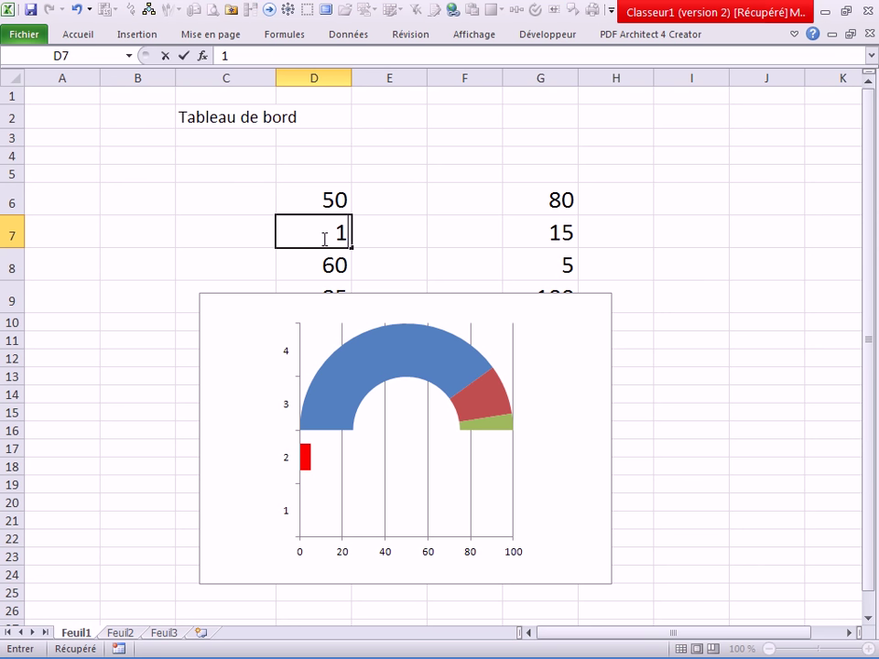
{"action": "key", "text": "Return"}
{"action": "left_click", "coordinate": [767, 395]}
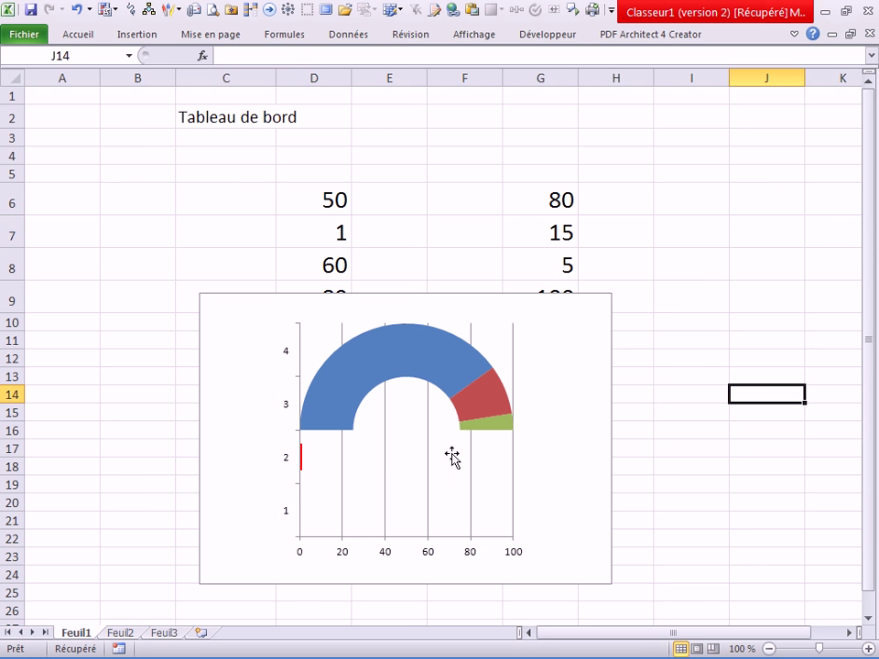
{"action": "mouse_move", "coordinate": [371, 483]}
{"action": "key", "text": "ctrl+z"}
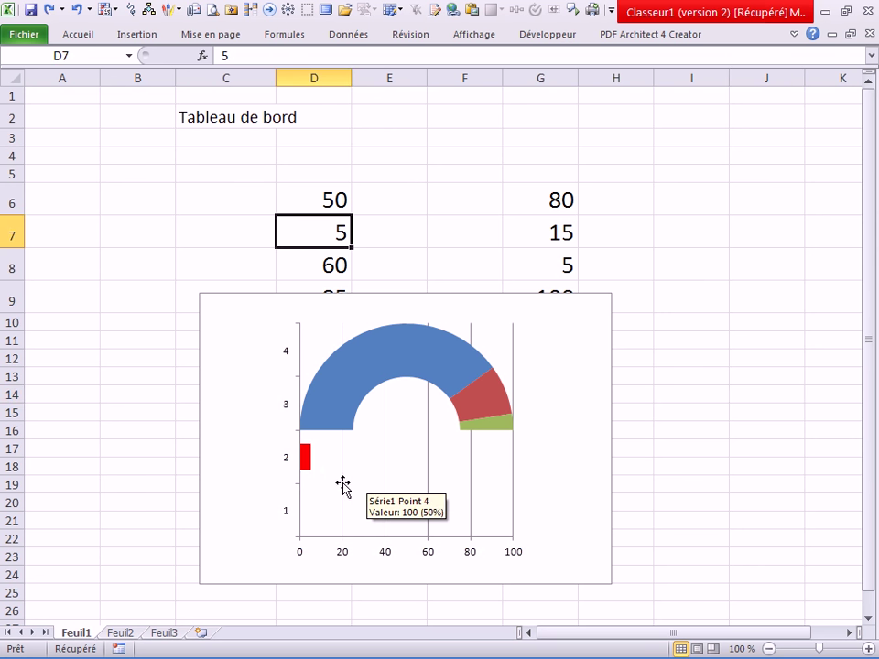
{"action": "left_click", "coordinate": [306, 462]}
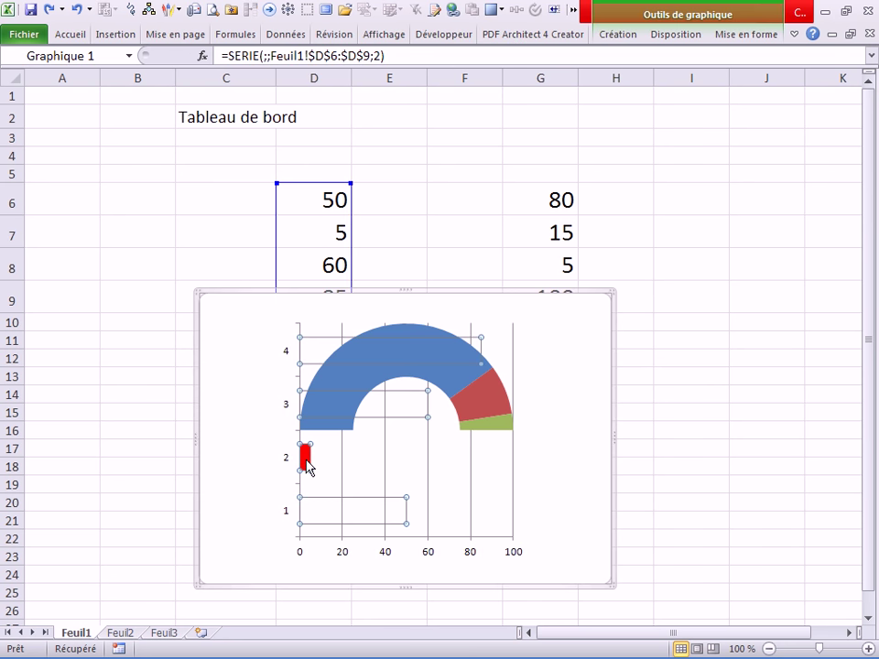
Step: Switch the red needle series' chart type to the basic pie (Secteurs)
{"action": "right_click", "coordinate": [308, 467]}
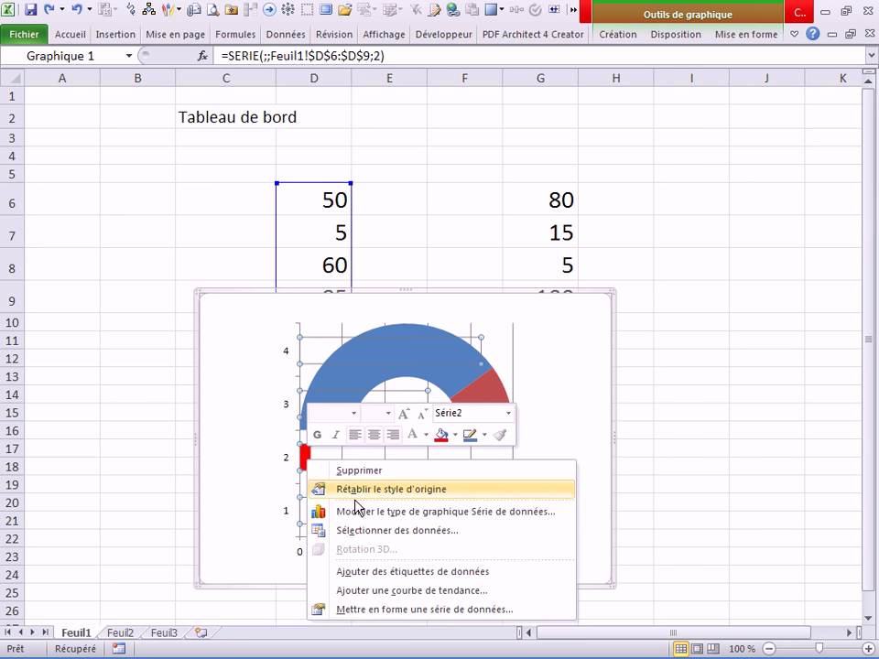
{"action": "left_click", "coordinate": [354, 511]}
{"action": "left_click", "coordinate": [183, 385]}
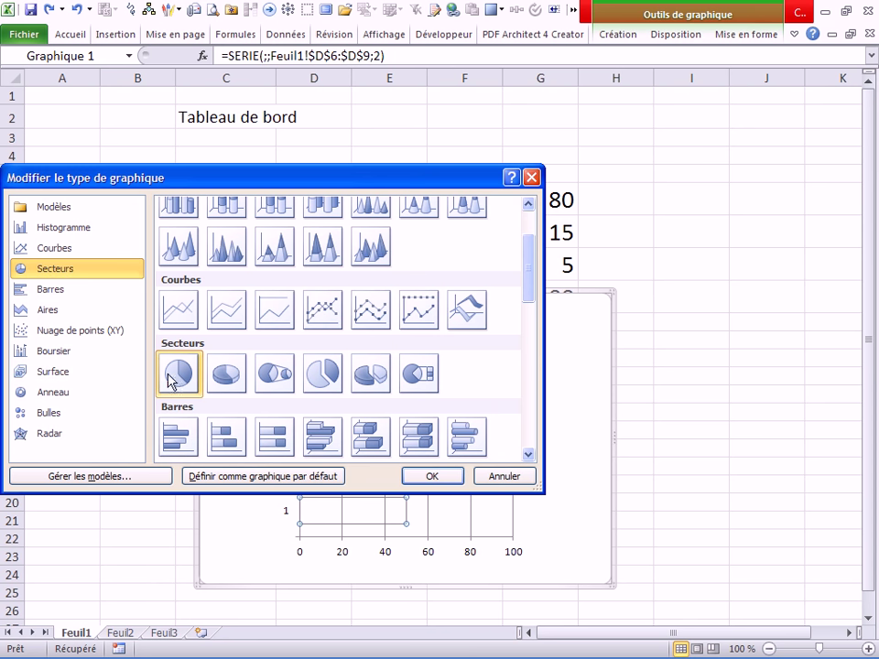
Step: Plot the needle series as a pie and set D7 back to 1 for a thin needle
{"action": "left_click", "coordinate": [430, 479]}
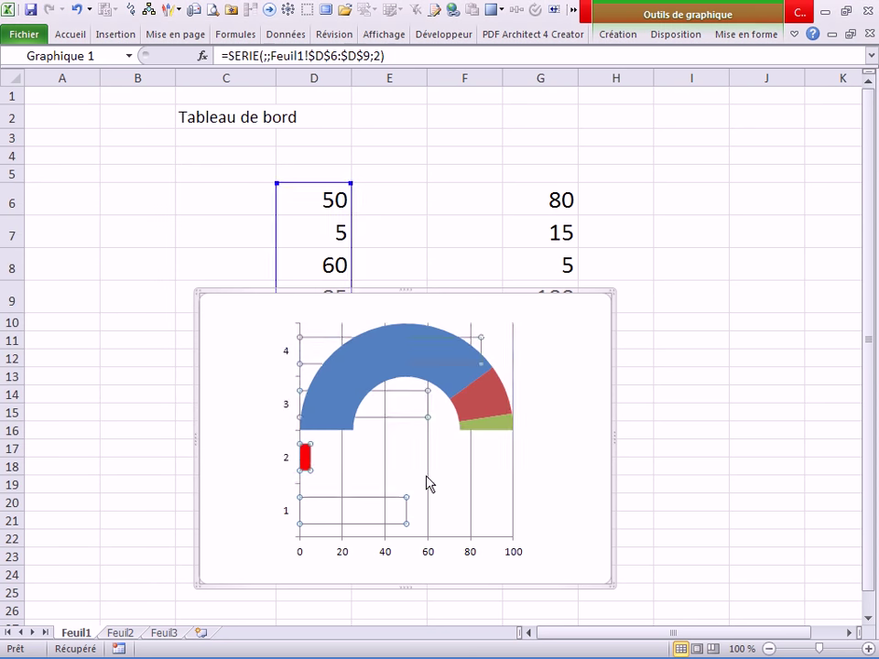
{"action": "left_click", "coordinate": [658, 426]}
{"action": "left_click", "coordinate": [327, 243]}
{"action": "type", "text": "1"}
{"action": "key", "text": "Return"}
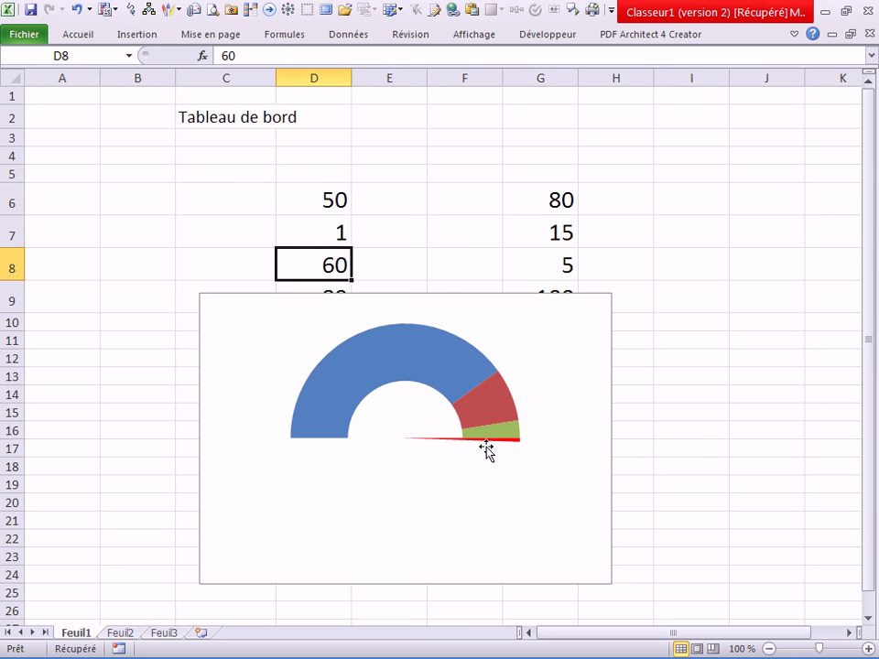
{"action": "left_click", "coordinate": [489, 442]}
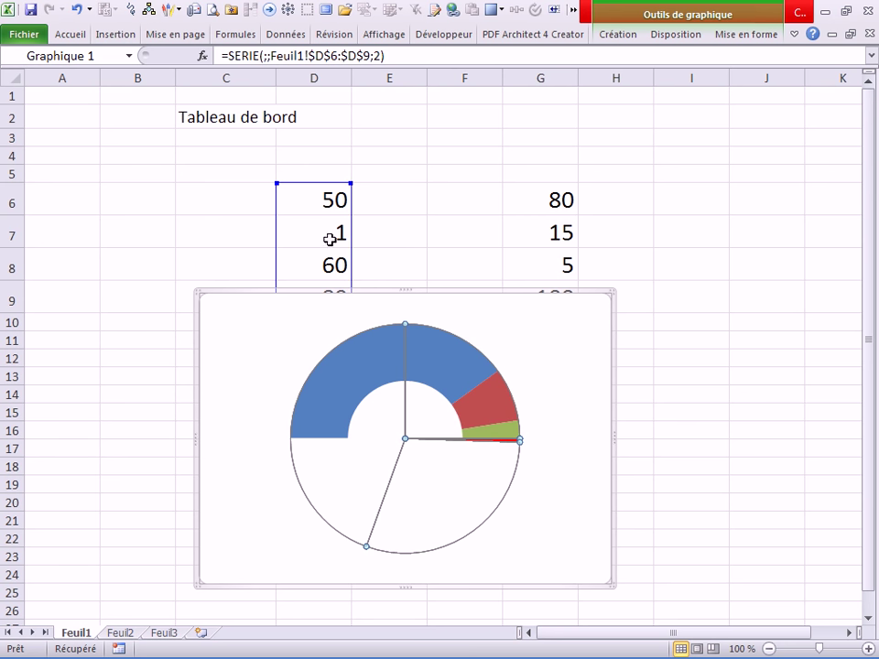
Step: Set the needle pie's first-slice angle to 270° and shift the gauge down to uncover row 9
{"action": "right_click", "coordinate": [479, 447]}
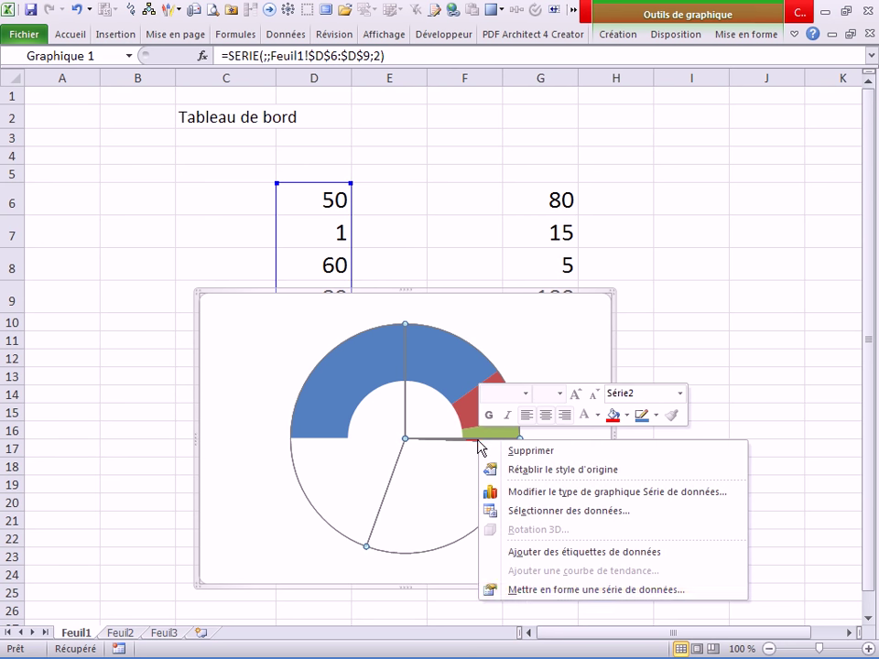
{"action": "left_click", "coordinate": [506, 593]}
{"action": "left_click_drag", "start_coordinate": [612, 196], "coordinate": [195, 174]}
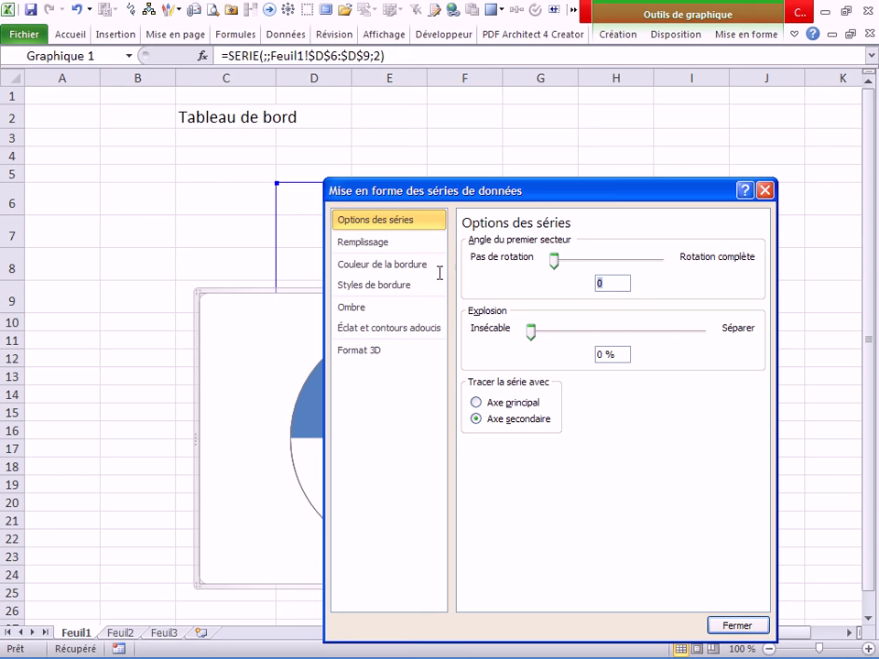
{"action": "type", "text": "270"}
{"action": "key", "text": "Return"}
{"action": "left_click", "coordinate": [750, 435]}
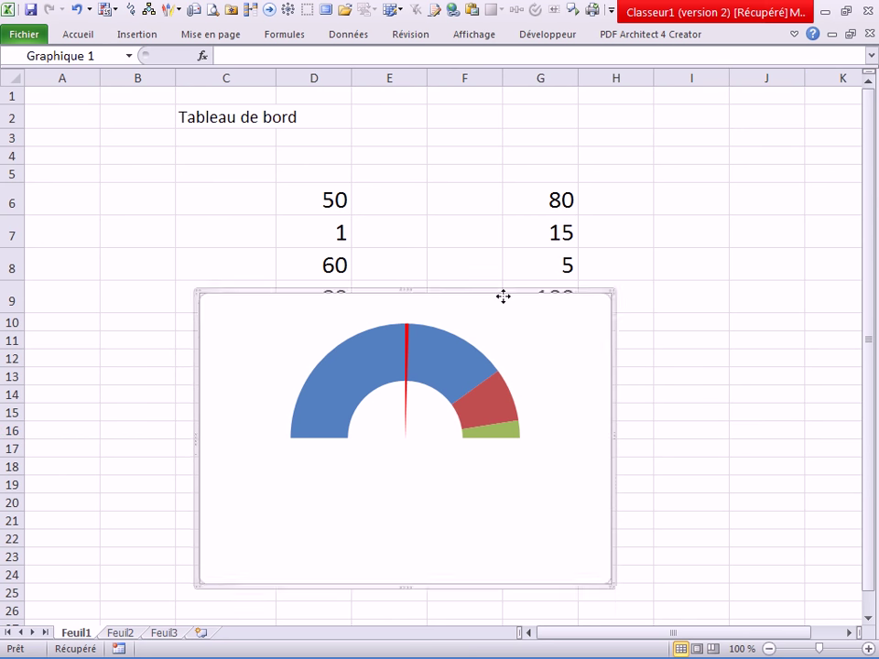
{"action": "left_click_drag", "start_coordinate": [504, 298], "coordinate": [497, 346]}
Step: Enter 50 as the gauge value in H2 and enlarge its font
{"action": "left_click", "coordinate": [309, 198]}
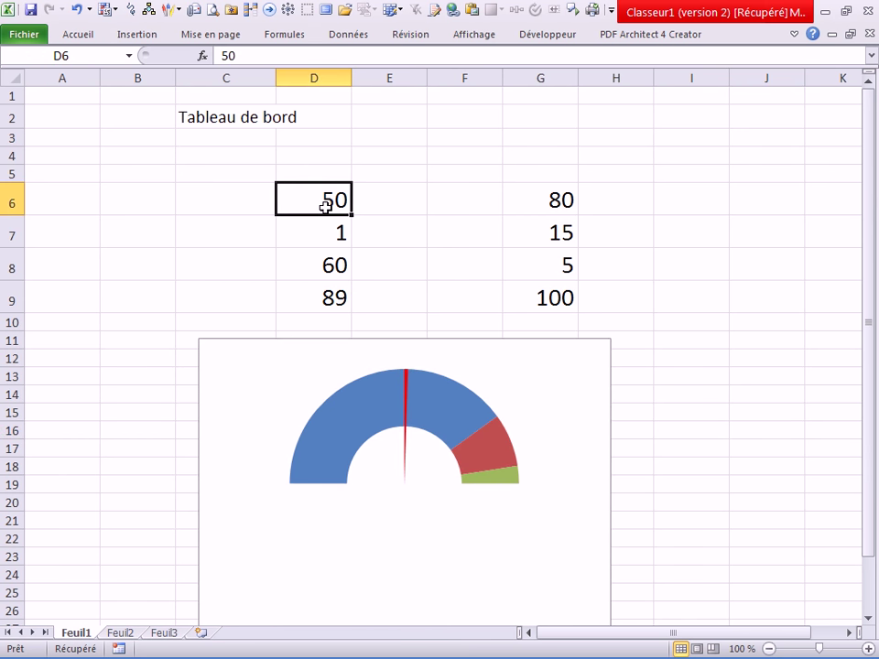
{"action": "left_click", "coordinate": [605, 122]}
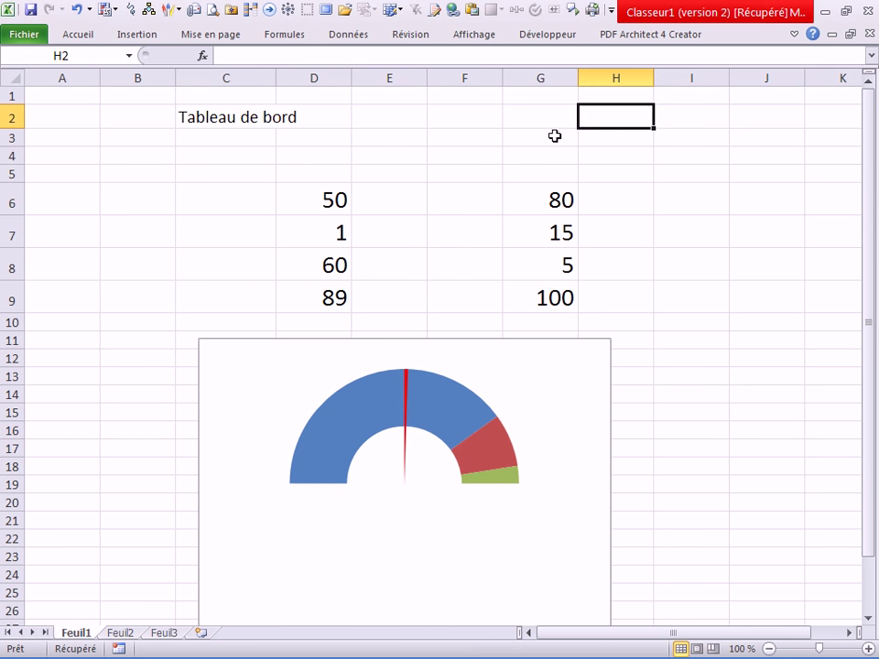
{"action": "left_click", "coordinate": [640, 158]}
{"action": "left_click", "coordinate": [619, 119]}
{"action": "left_click", "coordinate": [333, 196]}
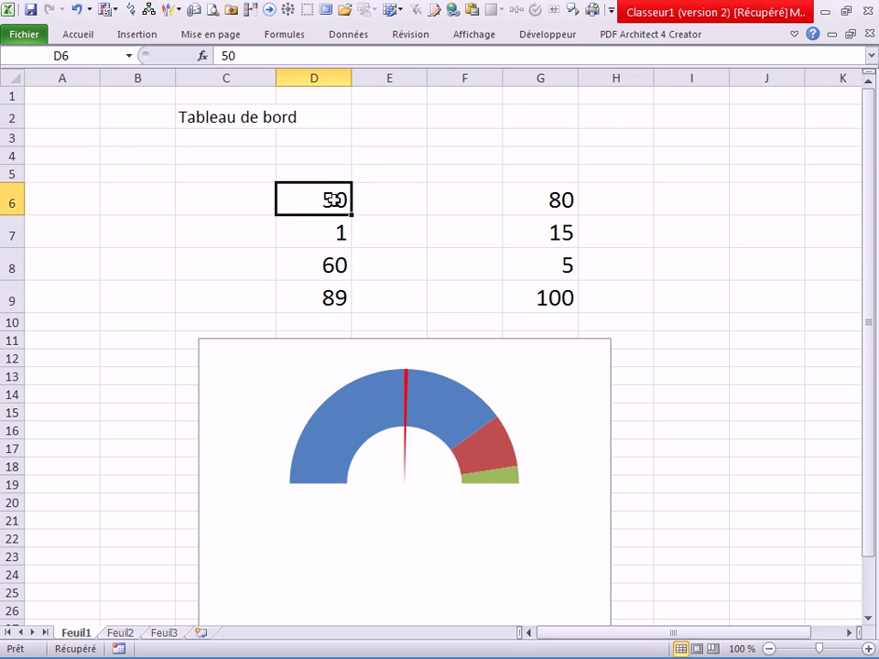
{"action": "left_click", "coordinate": [615, 120]}
{"action": "type", "text": "50"}
{"action": "left_click", "coordinate": [631, 197]}
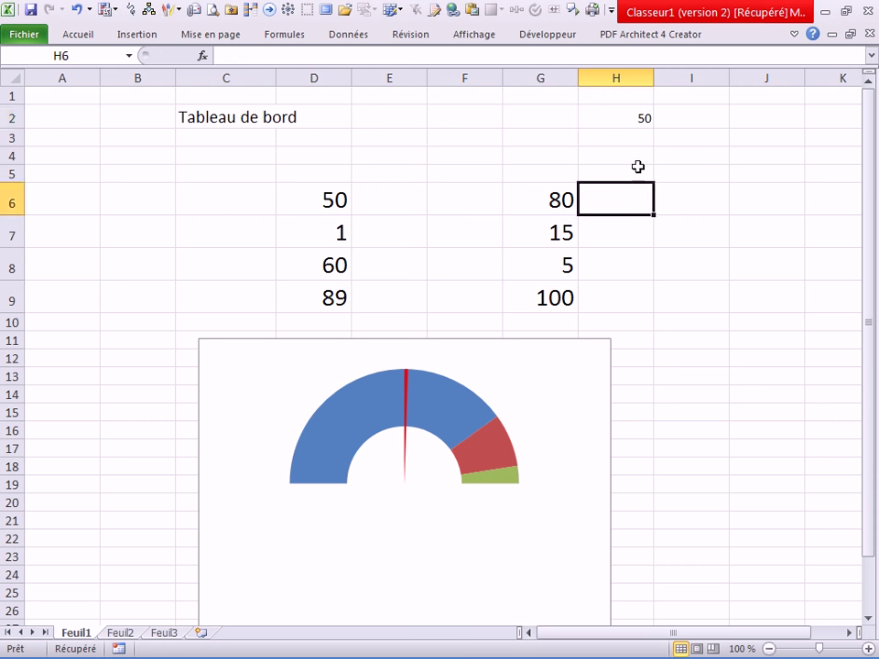
{"action": "right_click", "coordinate": [628, 116]}
{"action": "left_click", "coordinate": [723, 68]}
{"action": "left_click", "coordinate": [697, 236]}
Step: Link the needle value in D6 to H2 with the formula =+H2
{"action": "left_click", "coordinate": [330, 196]}
{"action": "type", "text": "+"}
{"action": "left_click", "coordinate": [622, 120]}
{"action": "key", "text": "Return"}
{"action": "left_click", "coordinate": [676, 220]}
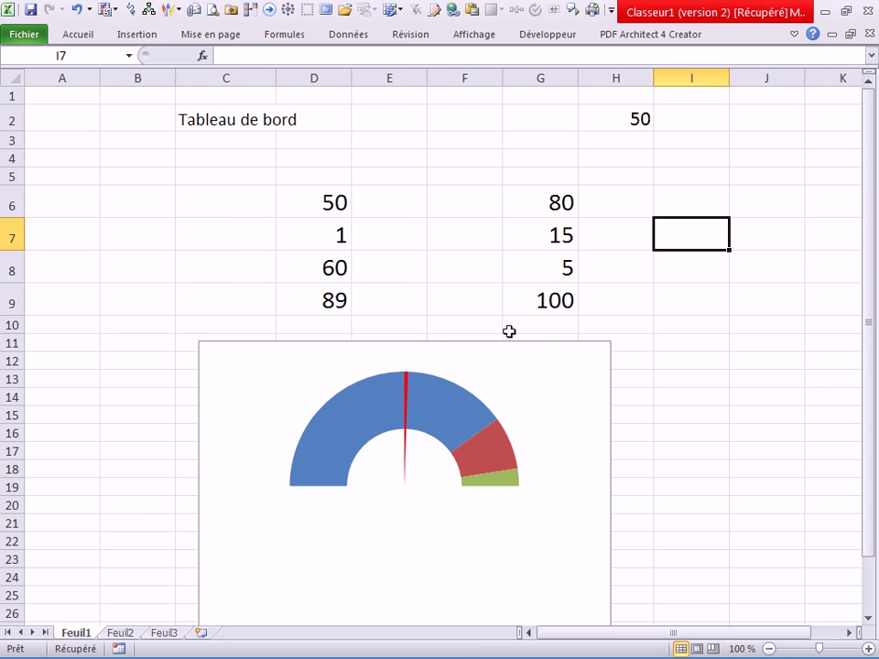
{"action": "left_click_drag", "start_coordinate": [500, 343], "coordinate": [488, 333]}
Step: Test the gauge by entering 60, 80, 98 and finally 20 in H2
{"action": "left_click", "coordinate": [609, 131]}
{"action": "type", "text": "60"}
{"action": "key", "text": "Return"}
{"action": "left_click", "coordinate": [607, 119]}
{"action": "type", "text": "80"}
{"action": "key", "text": "Return"}
{"action": "left_click", "coordinate": [608, 119]}
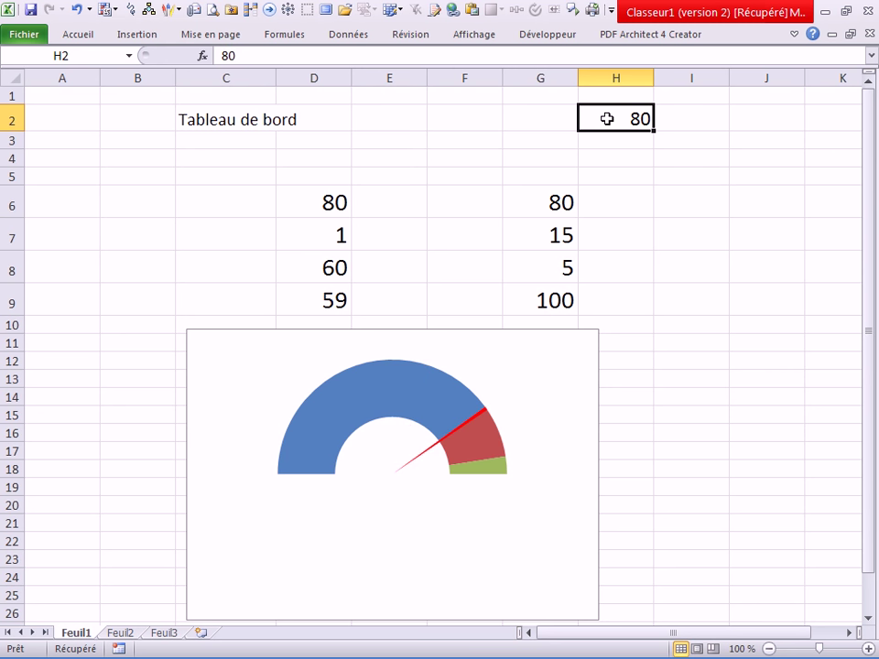
{"action": "type", "text": "98"}
{"action": "key", "text": "Return"}
{"action": "left_click", "coordinate": [607, 119]}
{"action": "type", "text": "20"}
{"action": "key", "text": "Return"}
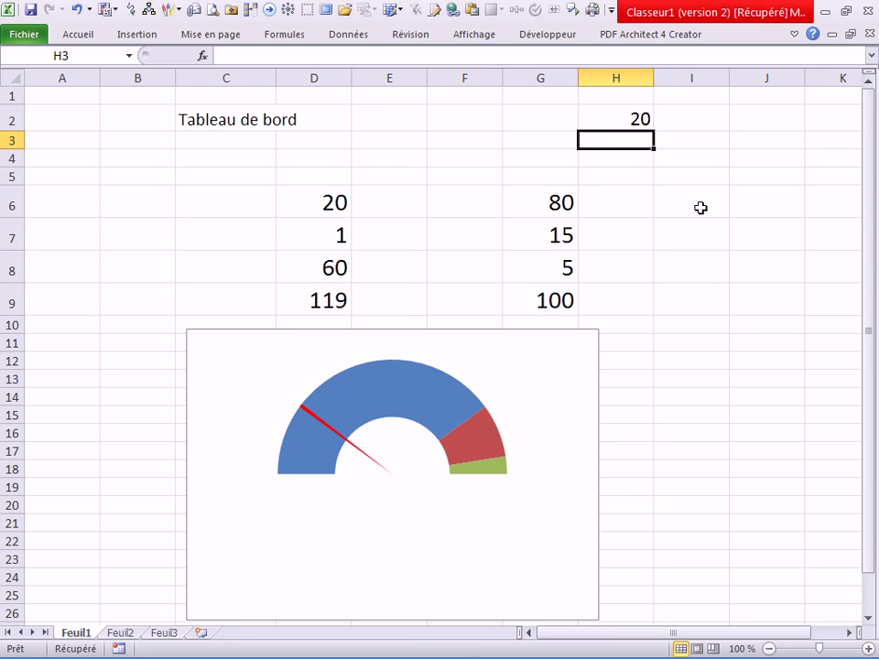
{"action": "left_click", "coordinate": [696, 231]}
Step: Add a data label to the red needle
{"action": "left_click", "coordinate": [330, 432]}
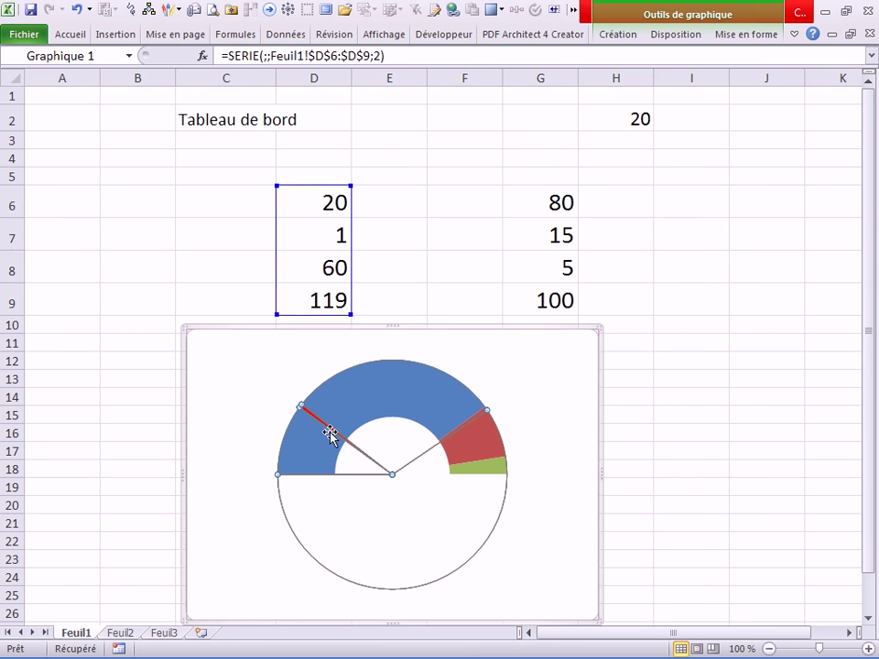
{"action": "right_click", "coordinate": [331, 432]}
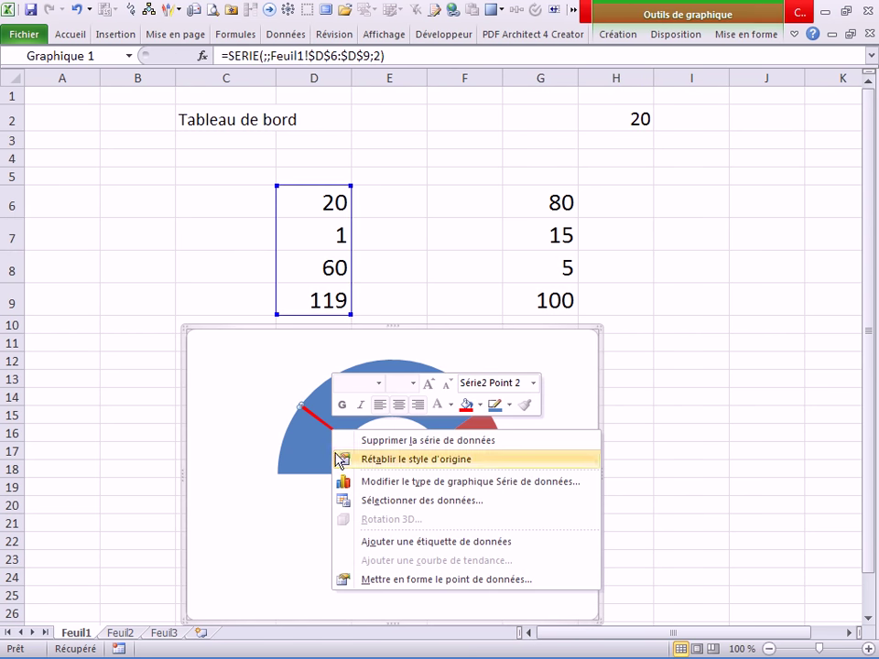
{"action": "left_click", "coordinate": [383, 542]}
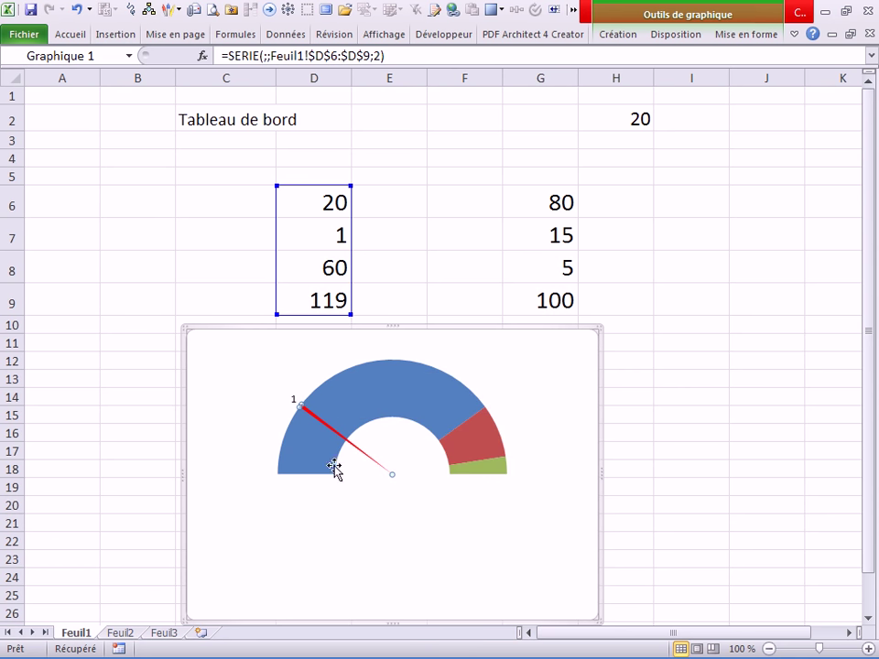
{"action": "left_click", "coordinate": [683, 465]}
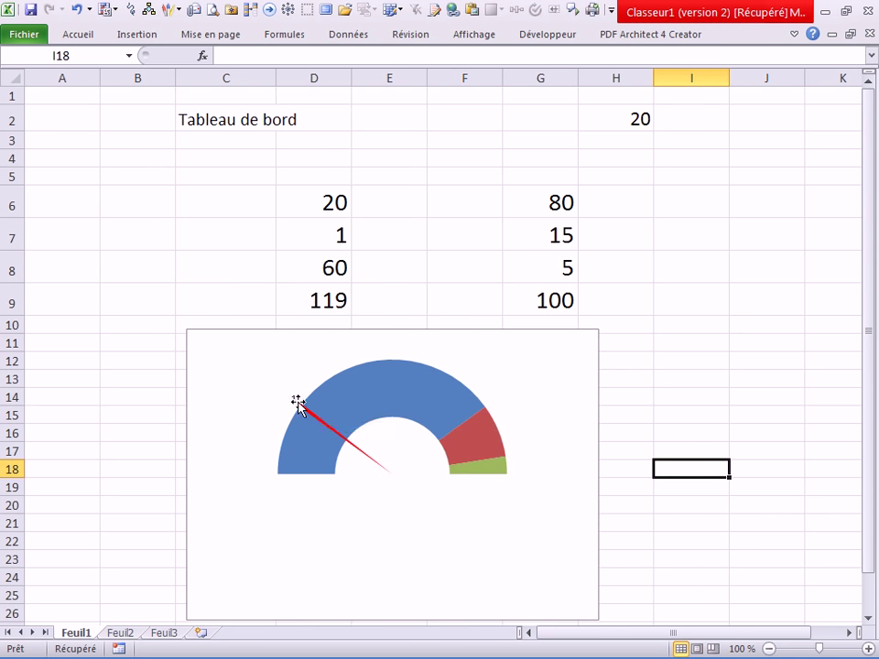
Step: Link the needle's label text to cell D6 with =D6, then check H2 and D6
{"action": "left_click", "coordinate": [294, 400]}
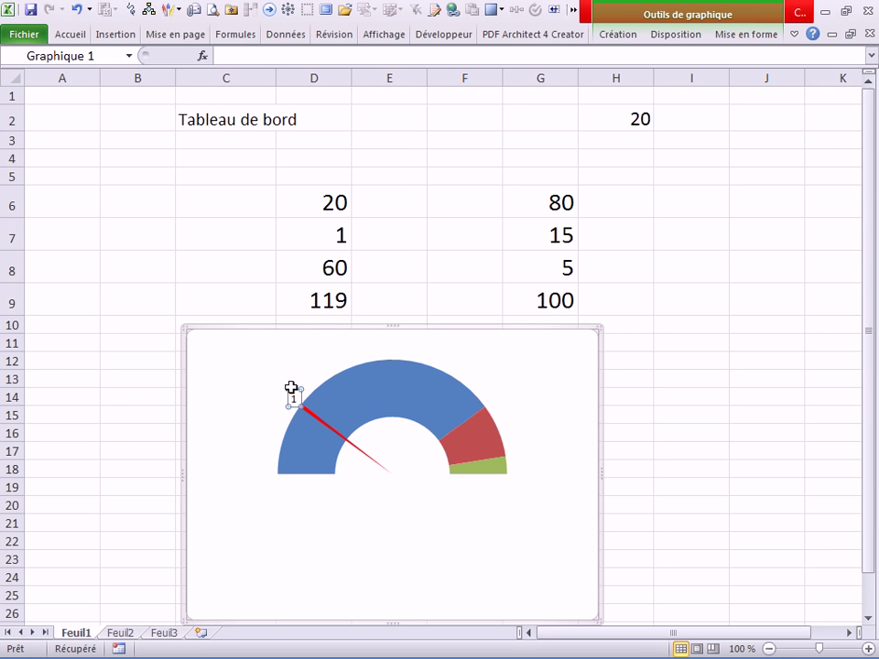
{"action": "left_click", "coordinate": [219, 57]}
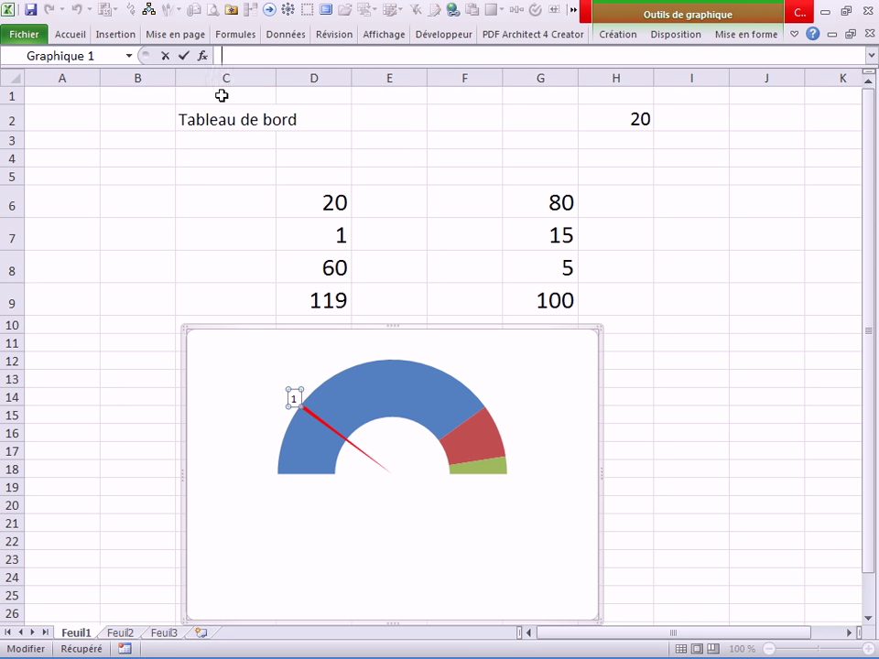
{"action": "type", "text": "="}
{"action": "left_click", "coordinate": [300, 206]}
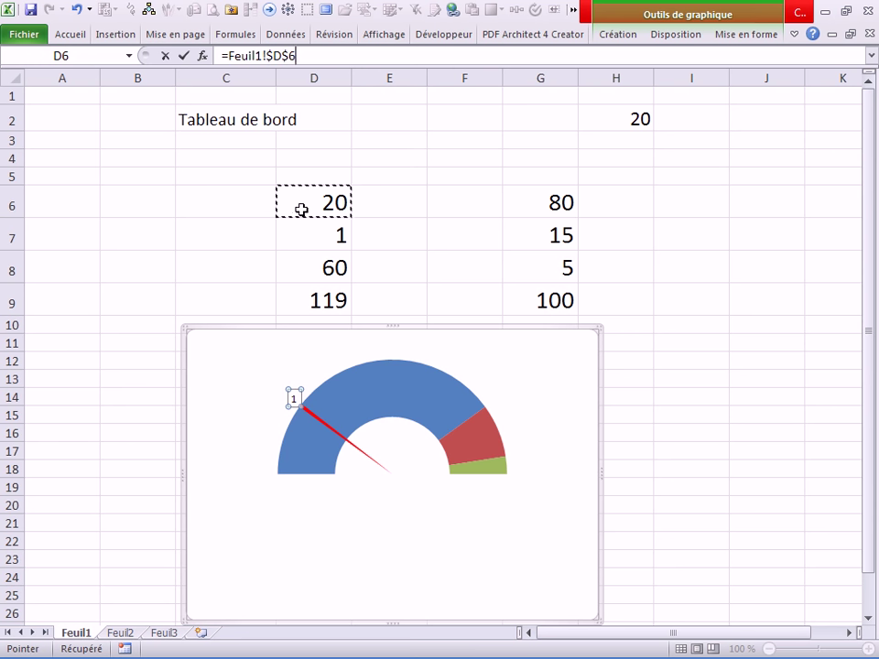
{"action": "key", "text": "Return"}
{"action": "left_click", "coordinate": [448, 280]}
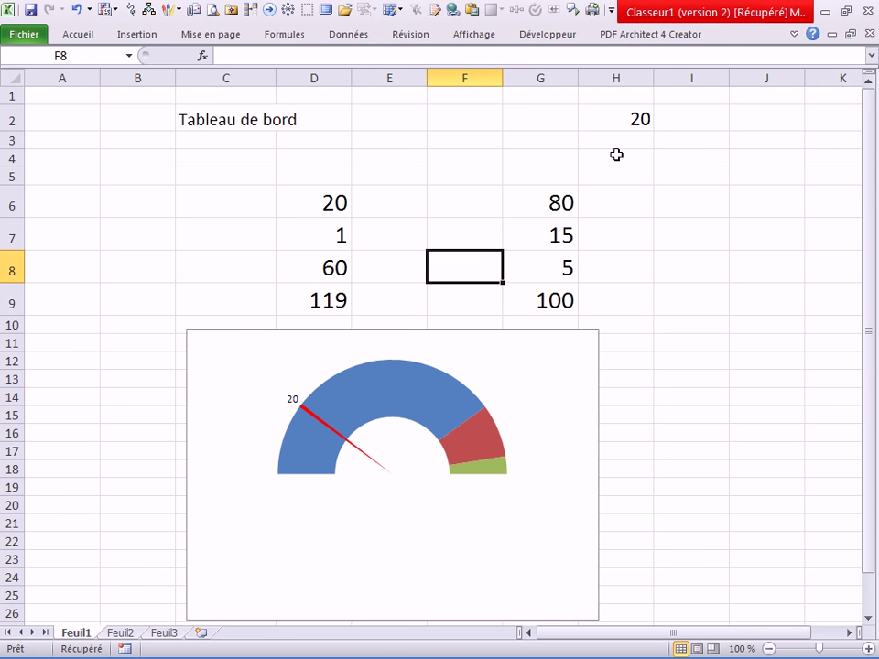
{"action": "left_click", "coordinate": [624, 121]}
{"action": "left_click", "coordinate": [319, 202]}
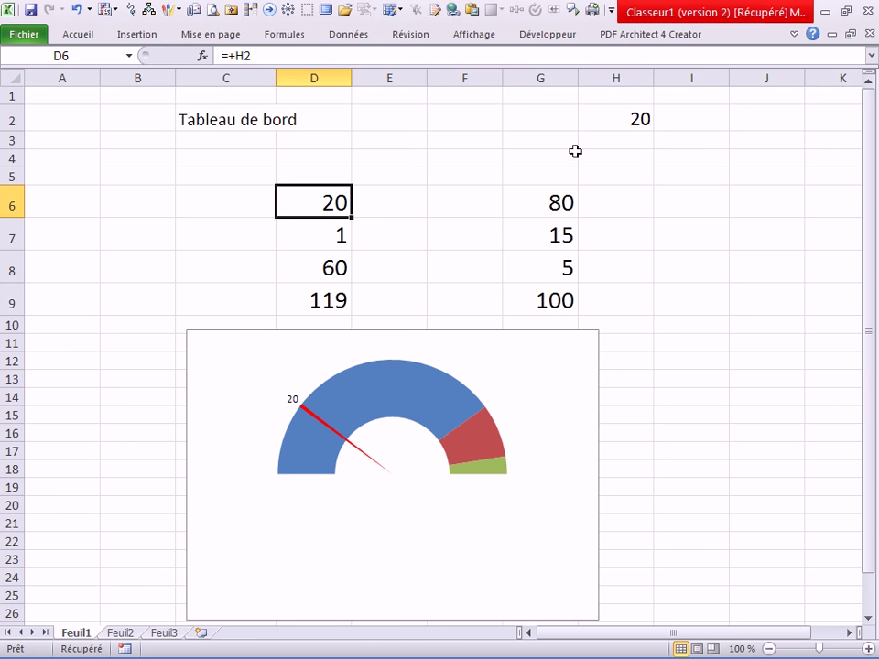
{"action": "left_click", "coordinate": [644, 117]}
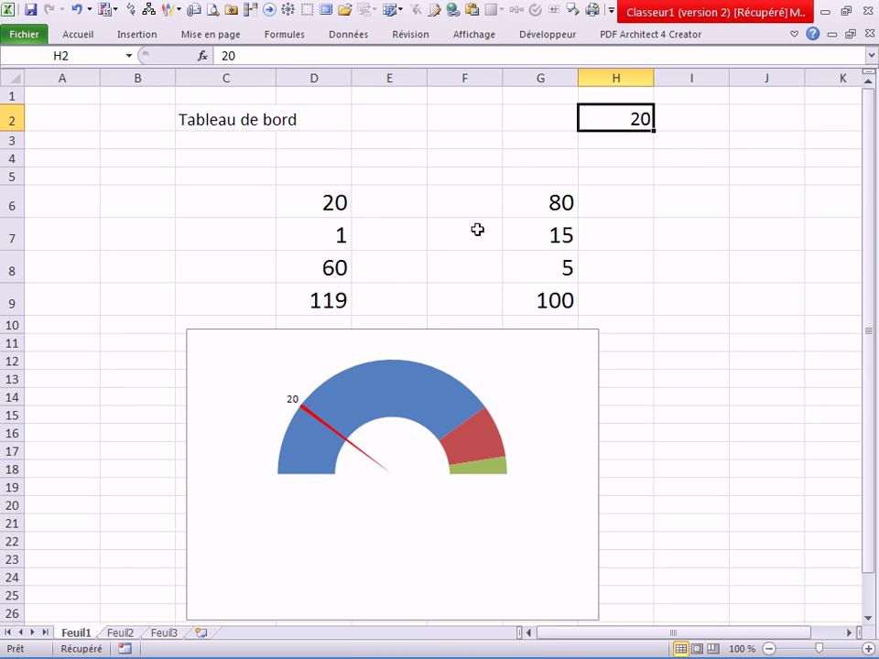
Step: Try gauge values 30, 50 and 60 in H2
{"action": "type", "text": "30"}
{"action": "left_click", "coordinate": [483, 191]}
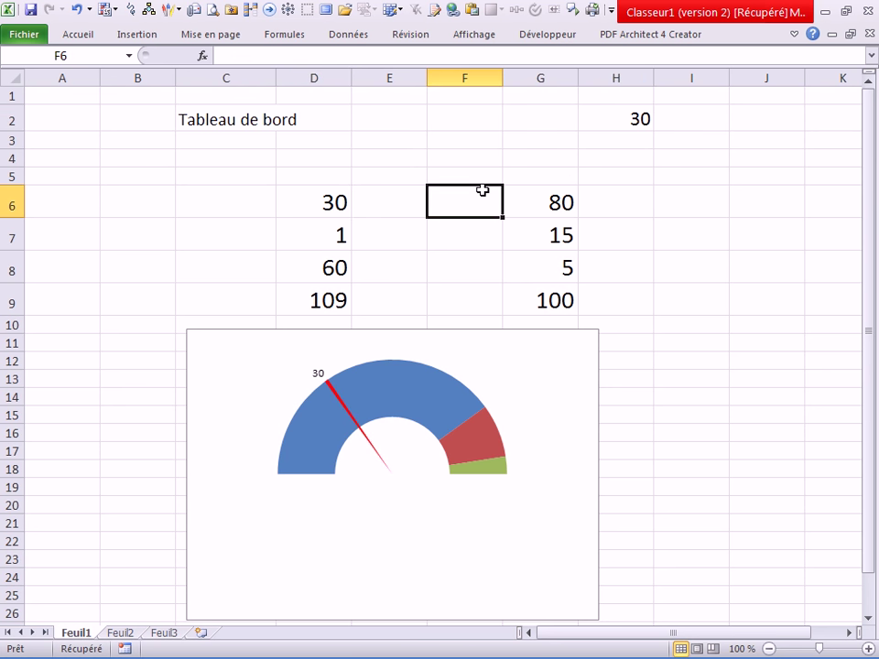
{"action": "left_click", "coordinate": [616, 129]}
{"action": "type", "text": "50"}
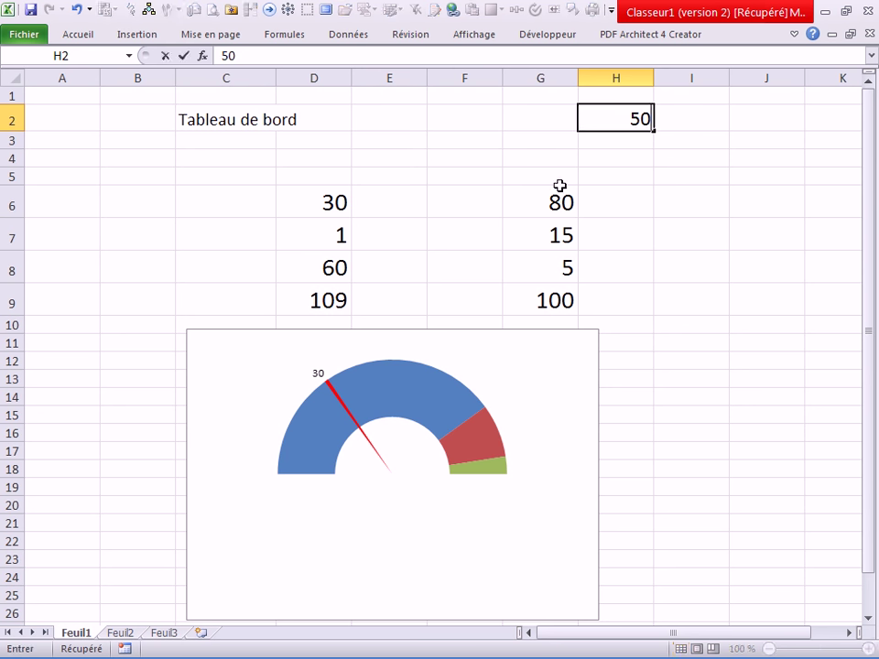
{"action": "left_click", "coordinate": [490, 194]}
{"action": "left_click", "coordinate": [625, 124]}
{"action": "type", "text": "60"}
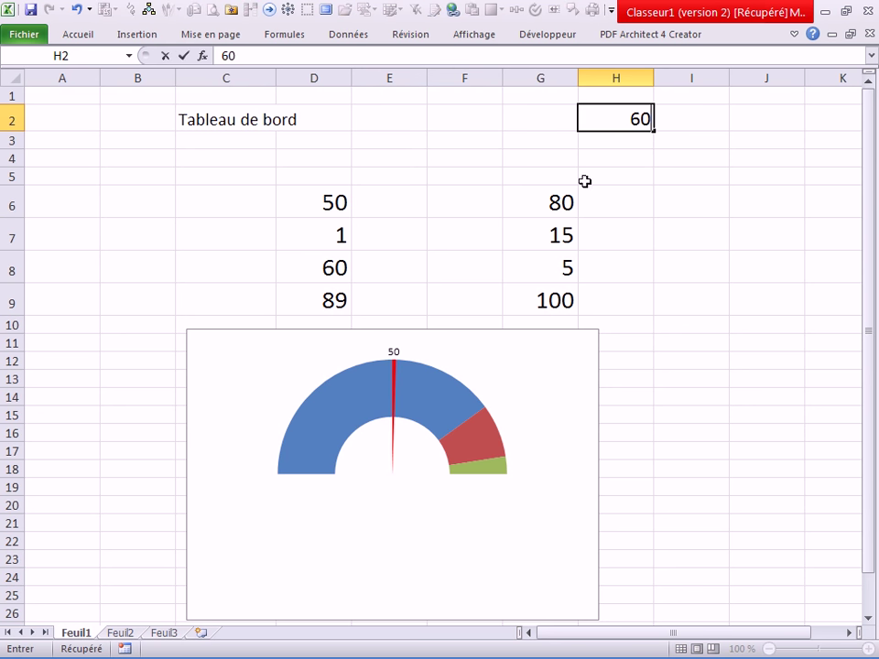
{"action": "left_click", "coordinate": [675, 220]}
Step: Try 100 and 0 in H2, then settle on 22
{"action": "left_click", "coordinate": [611, 119]}
{"action": "type", "text": "10"}
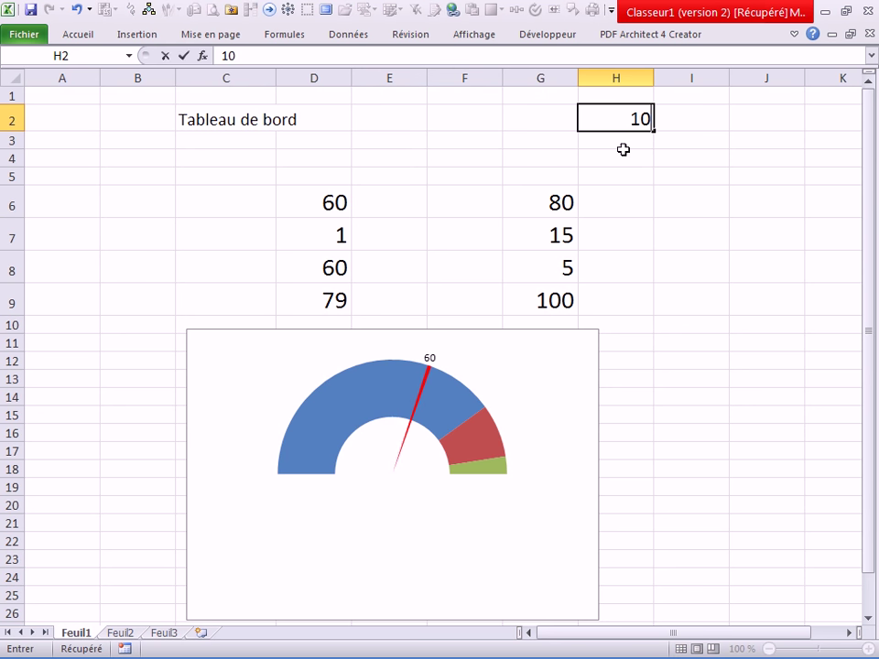
{"action": "type", "text": "0"}
{"action": "left_click", "coordinate": [649, 194]}
{"action": "left_click", "coordinate": [613, 129]}
{"action": "type", "text": "0"}
{"action": "left_click", "coordinate": [671, 204]}
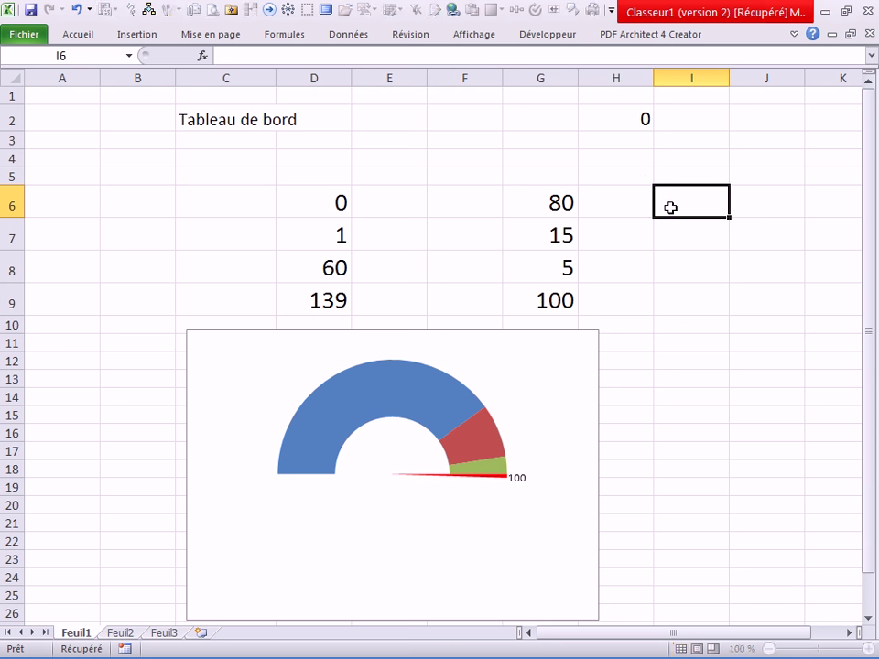
{"action": "left_click", "coordinate": [620, 120]}
{"action": "type", "text": "22"}
{"action": "left_click", "coordinate": [657, 210]}
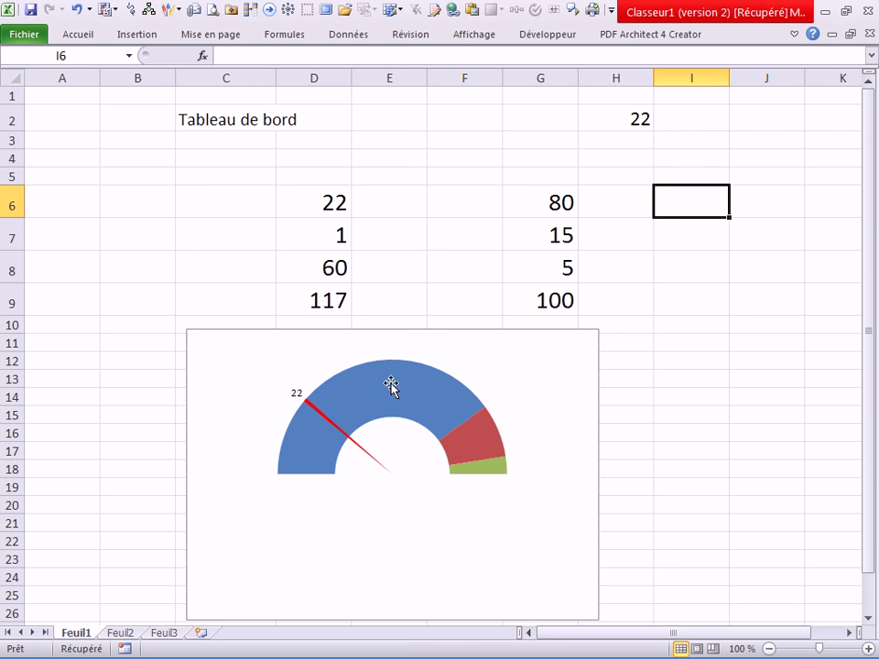
{"action": "left_click", "coordinate": [199, 230]}
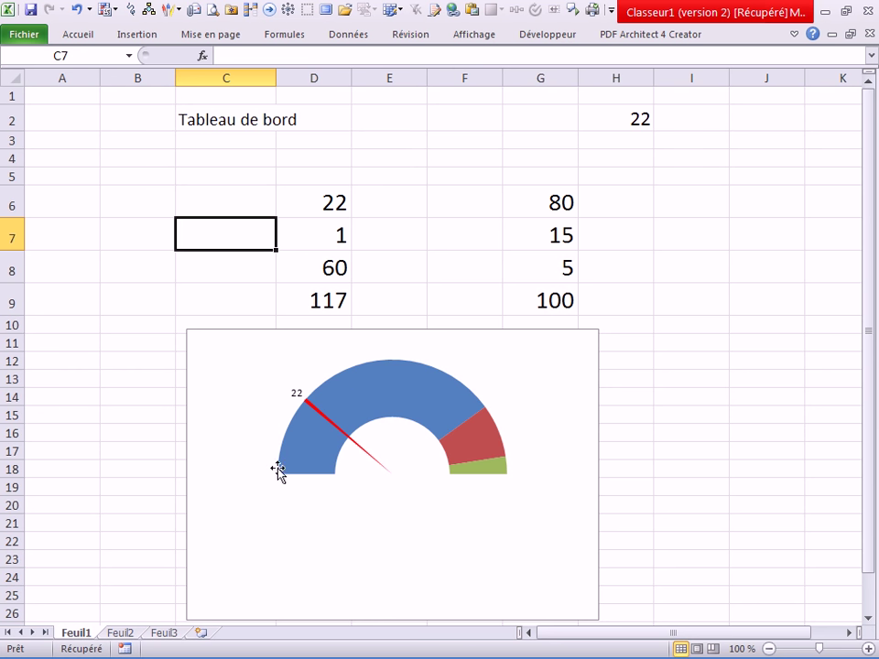
{"action": "left_click", "coordinate": [692, 298]}
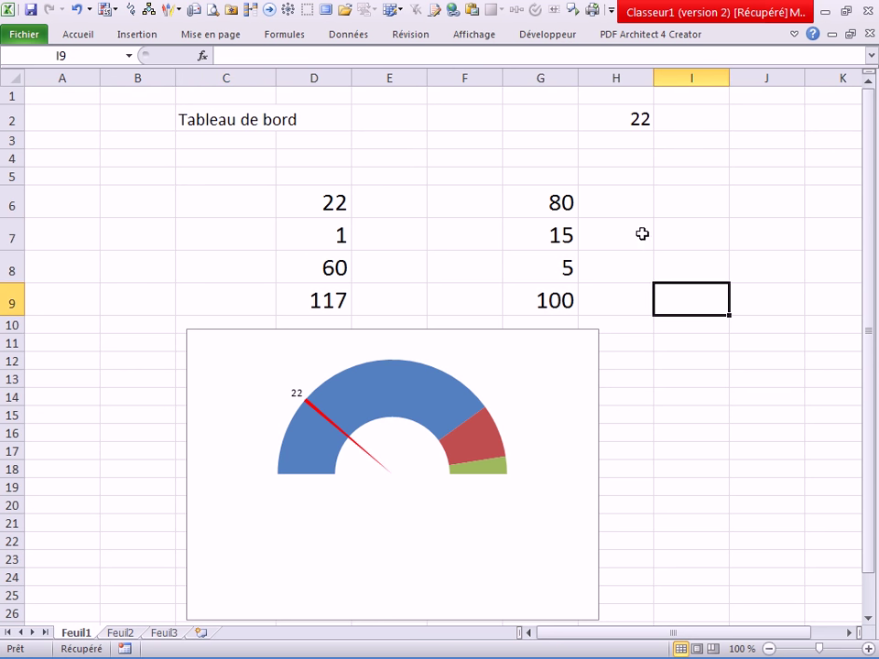
Step: Enter the date 10/06/2016 in cell F2
{"action": "left_click", "coordinate": [438, 130]}
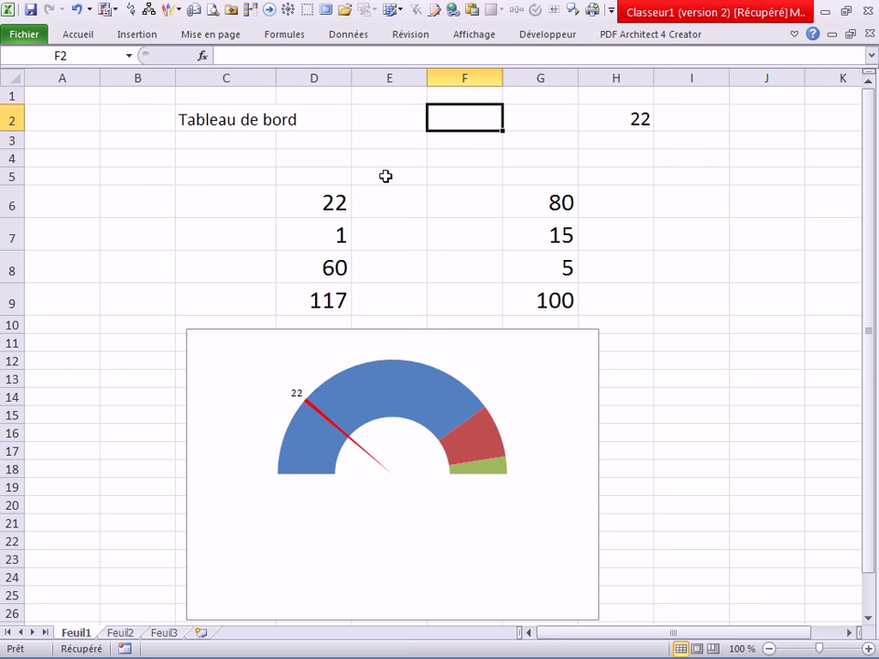
{"action": "type", "text": "10-06-"}
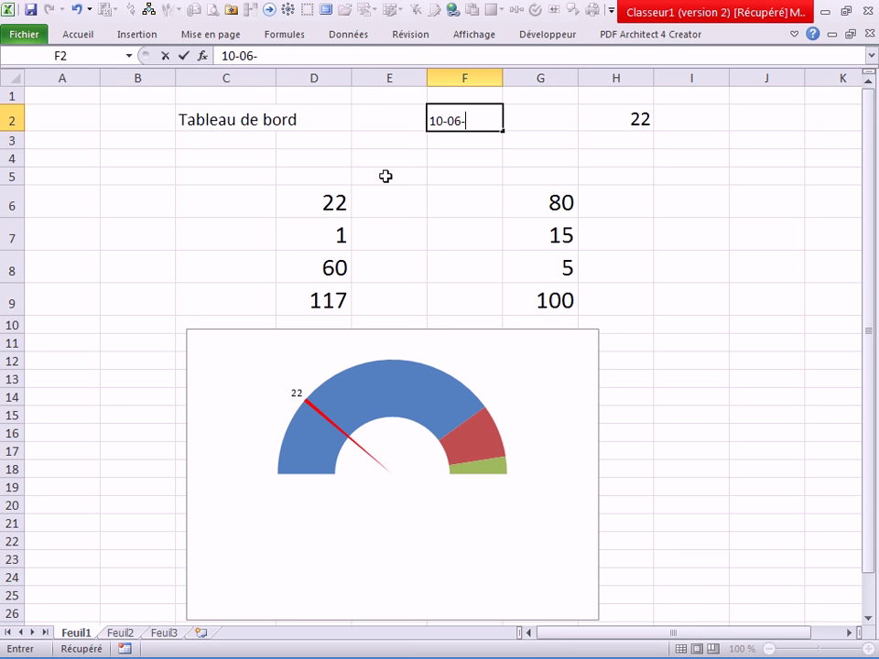
{"action": "type", "text": "2016"}
{"action": "key", "text": "Return"}
{"action": "left_click", "coordinate": [464, 199]}
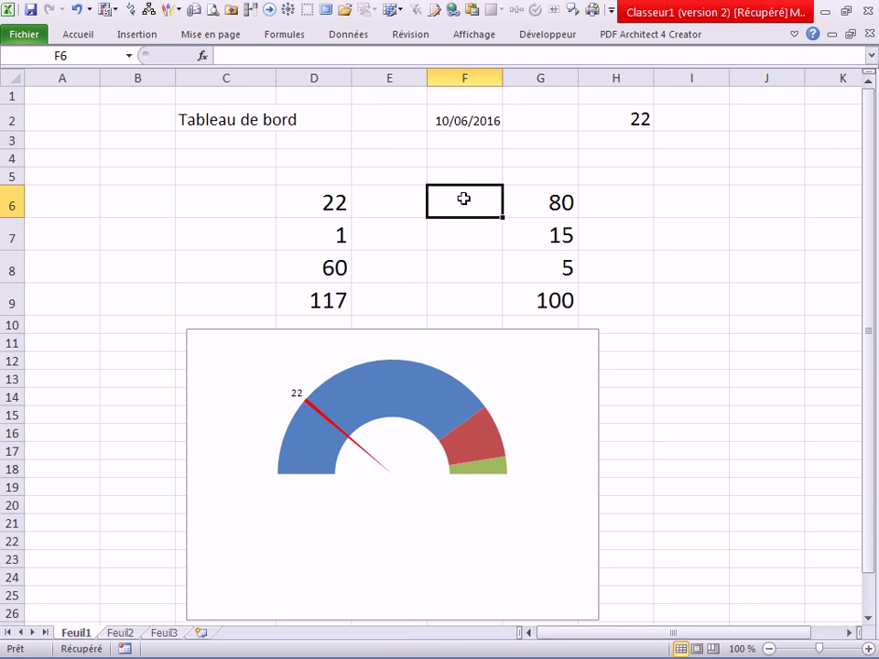